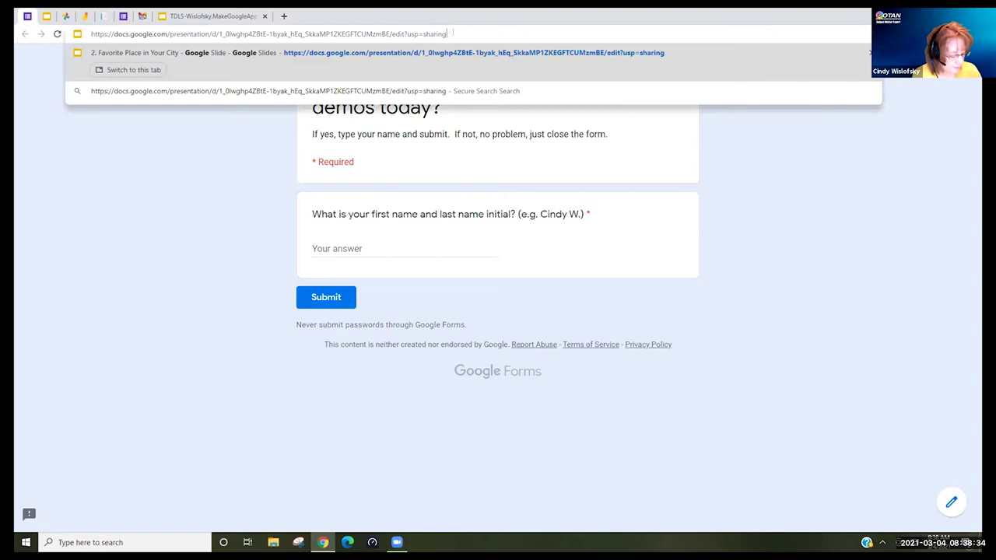
click(492, 194)
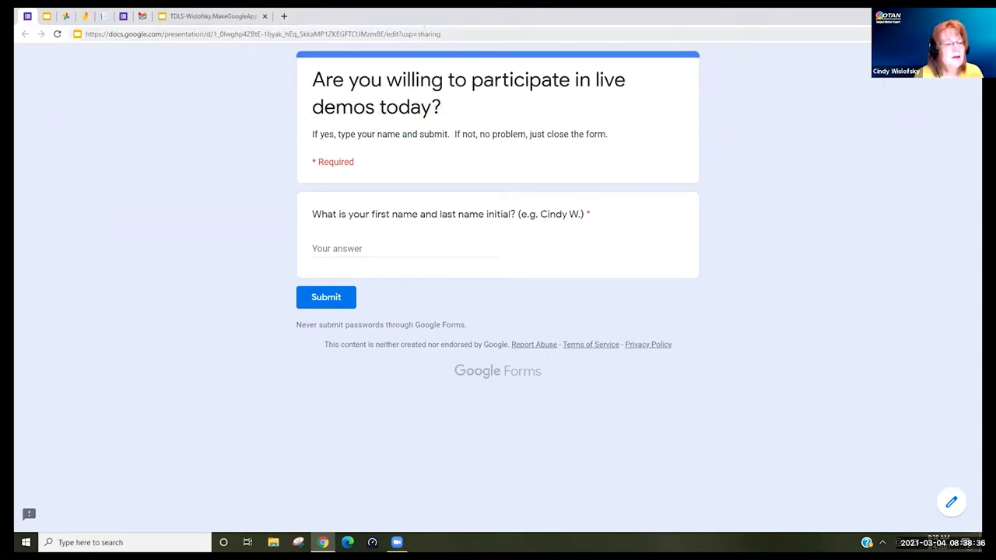
click(426, 34)
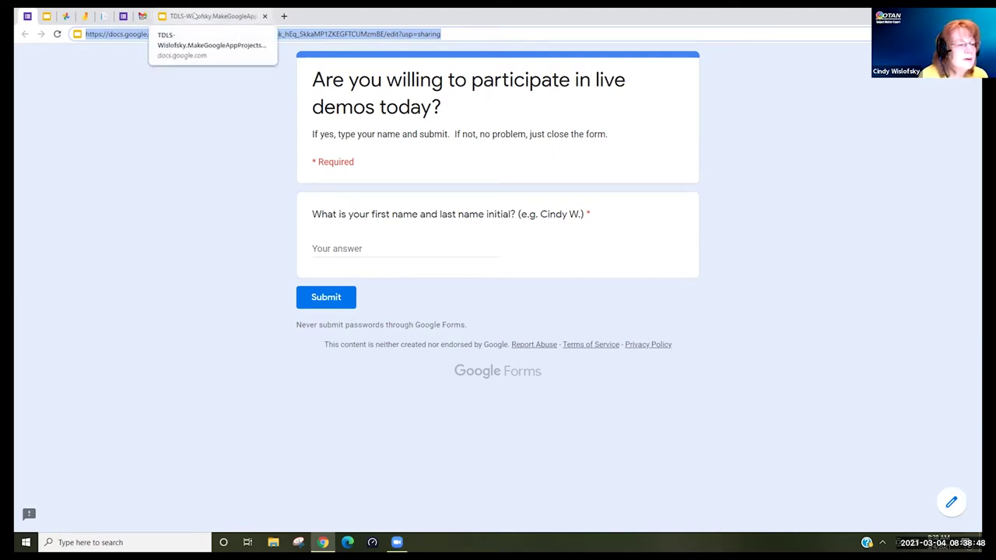
click(660, 530)
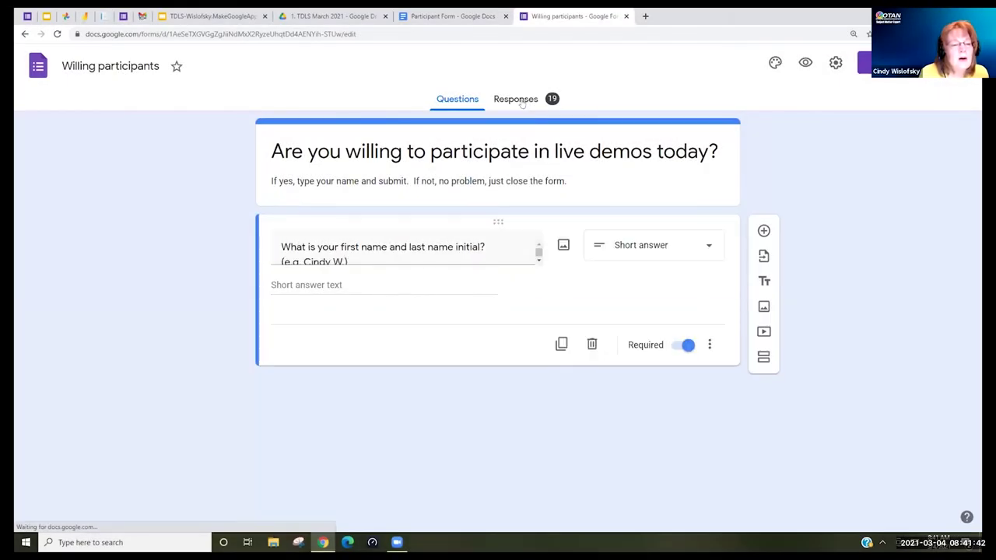
- Open the responses of the Willing participants form in a spreadsheet and reload it for new submissions
click(520, 103)
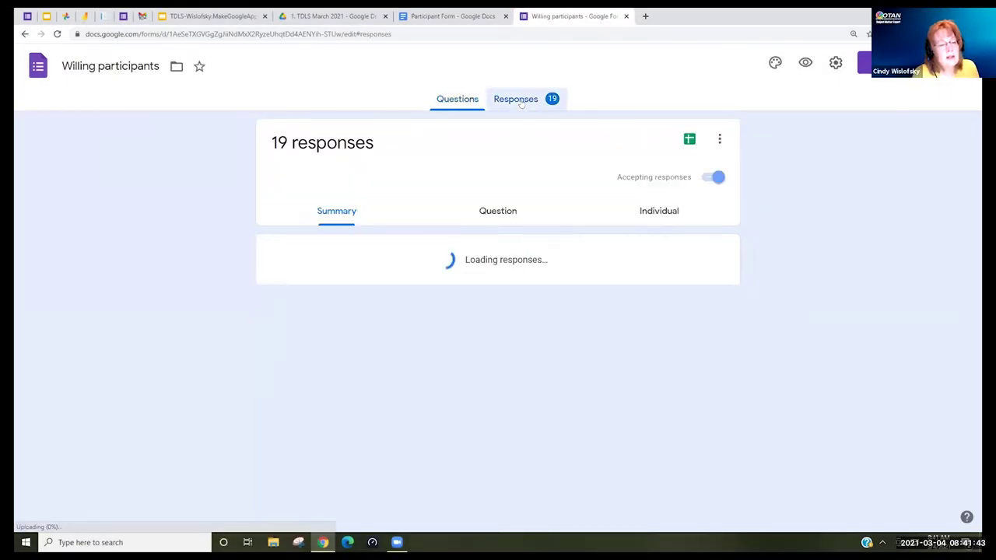
click(686, 139)
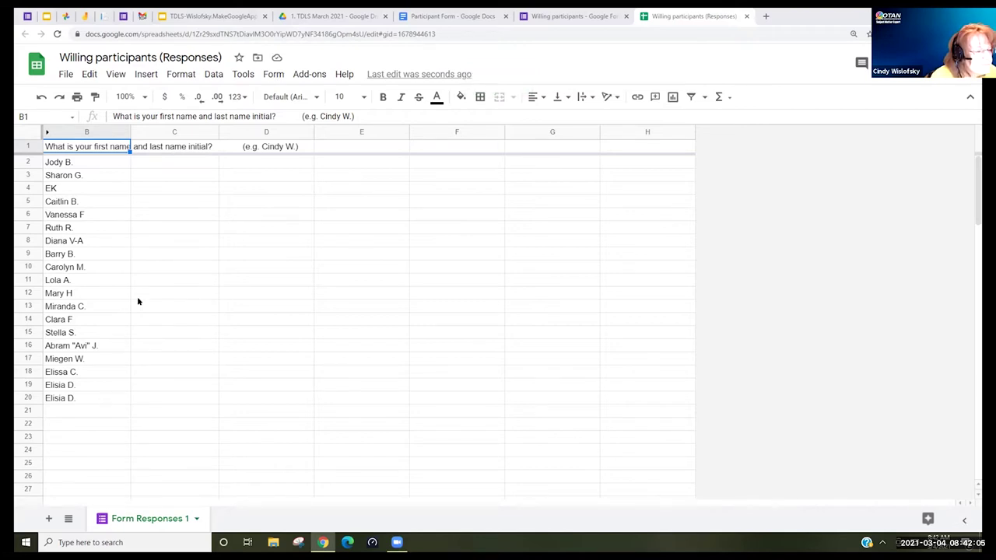
click(56, 34)
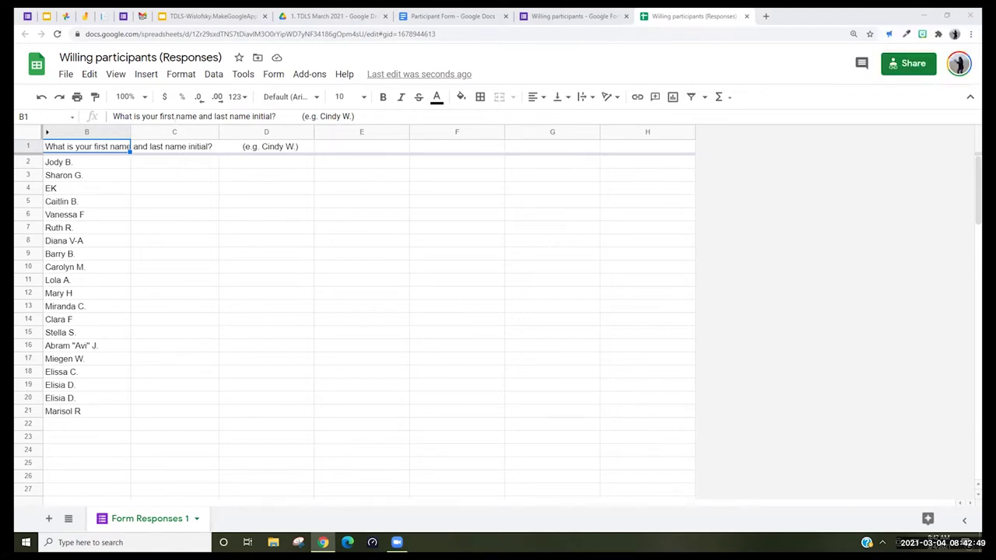
click(57, 34)
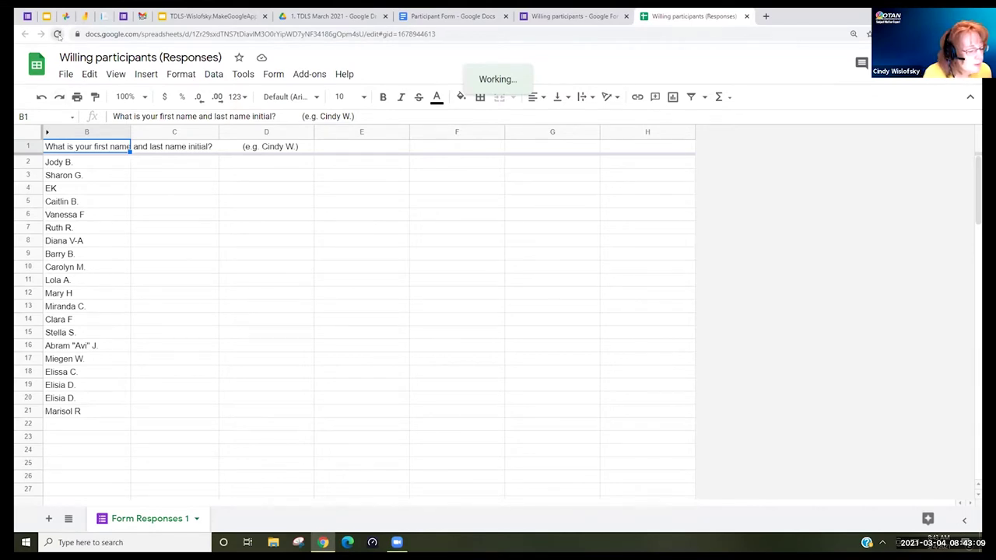
click(57, 34)
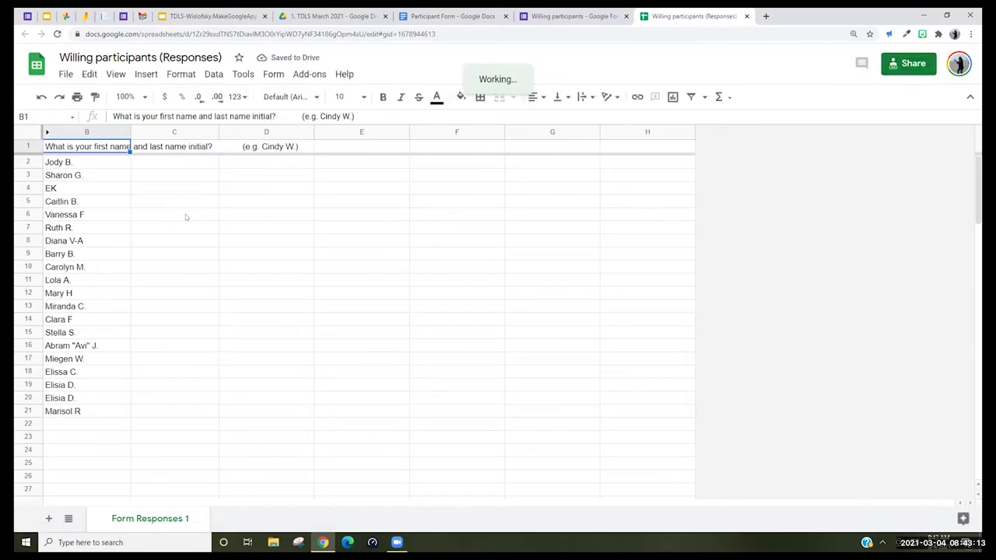
click(58, 34)
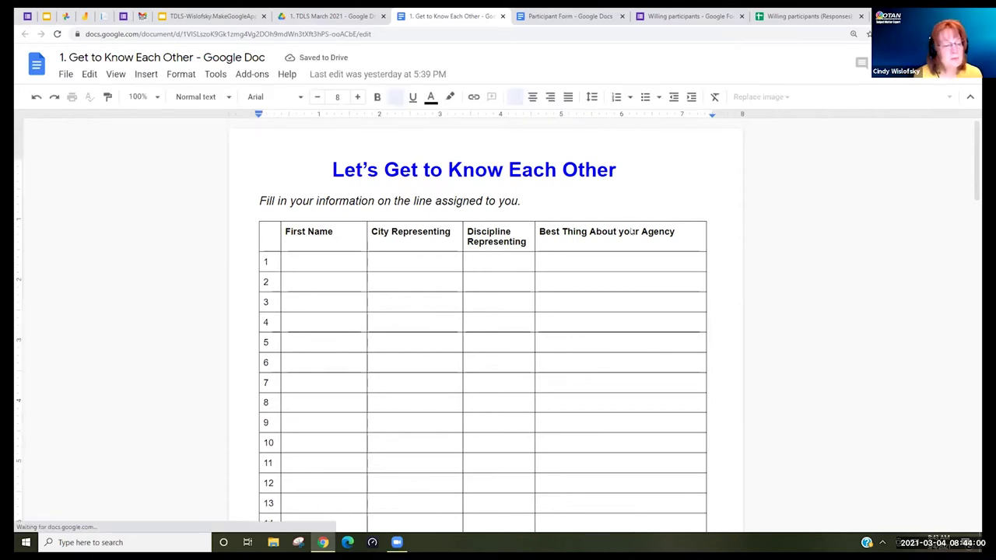
- Fill in line 1 of the Let's Get to Know Each Other table with the presenter's first name, San Diego, ESL and Fabulous Colleagues
click(357, 184)
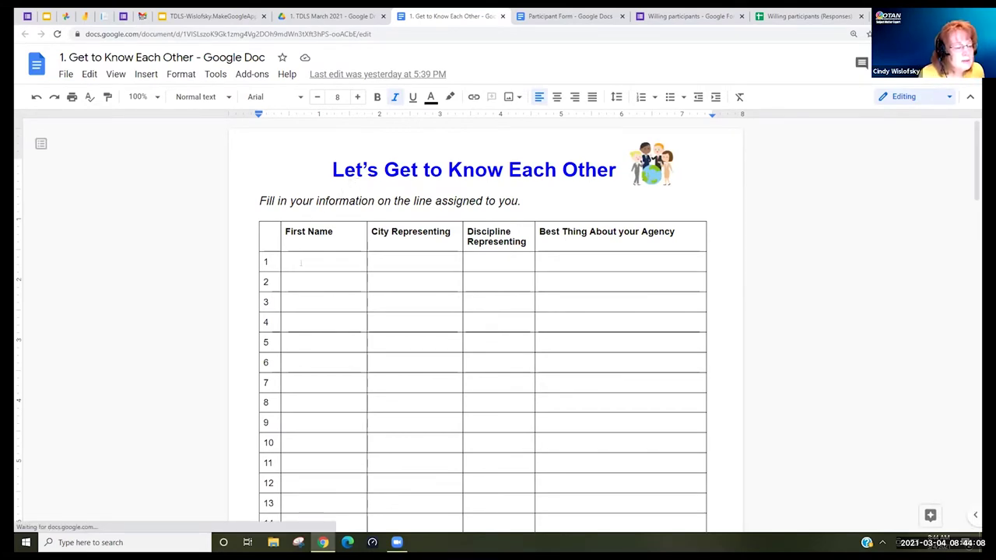
click(301, 261)
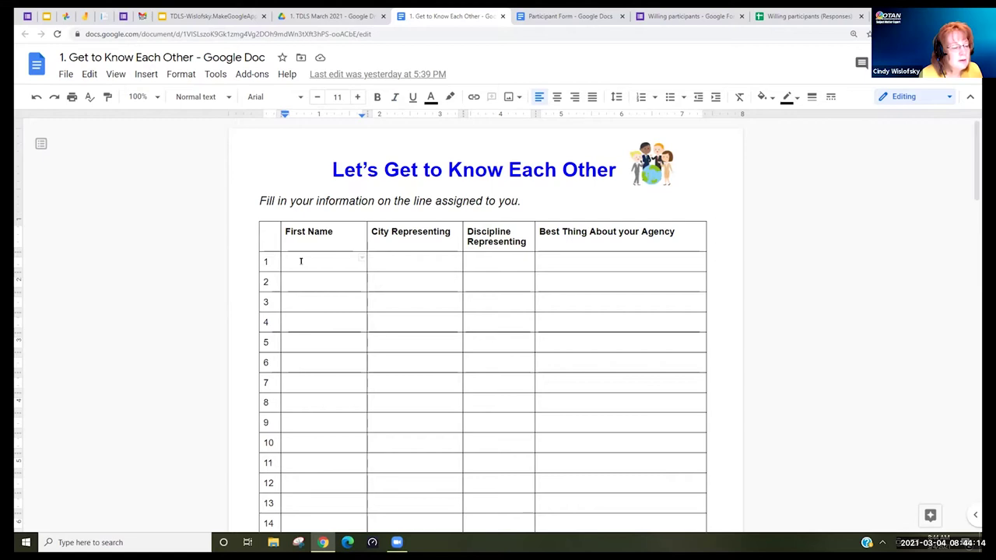
text(Cindy)
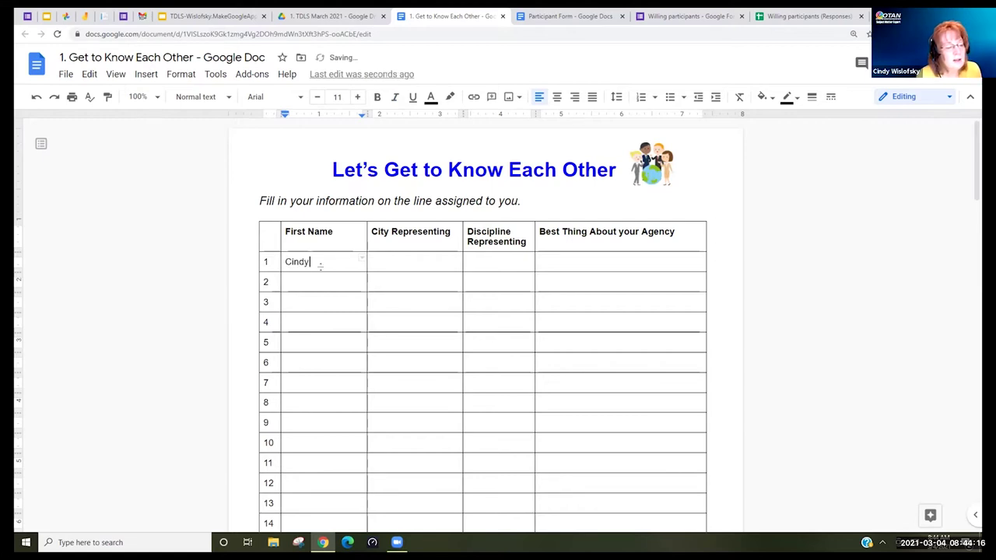
click(399, 258)
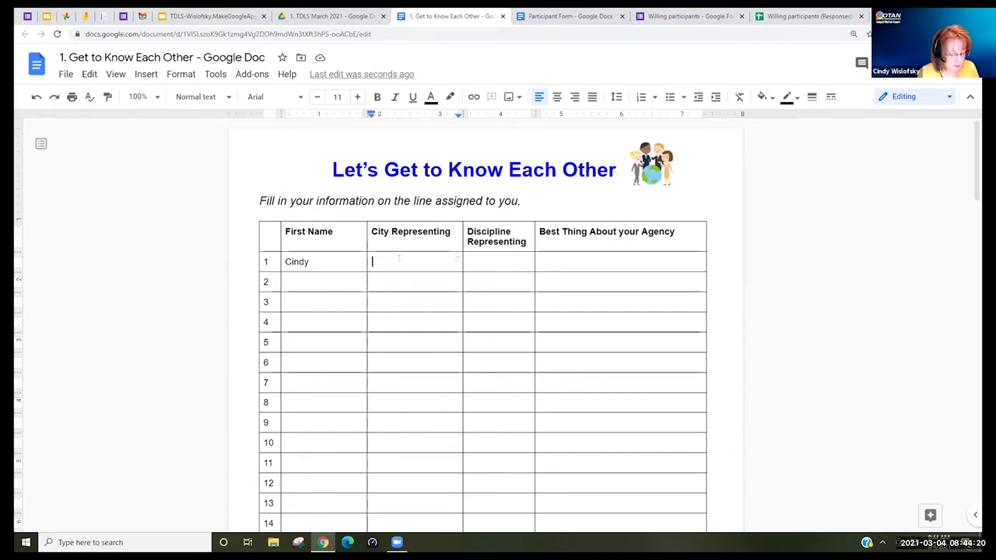
text(San Diego)
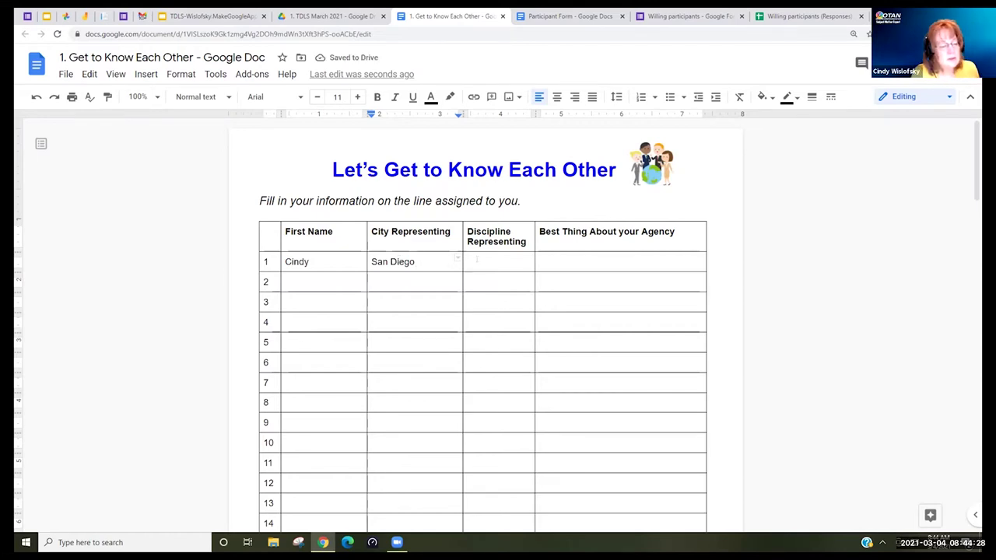
click(476, 261)
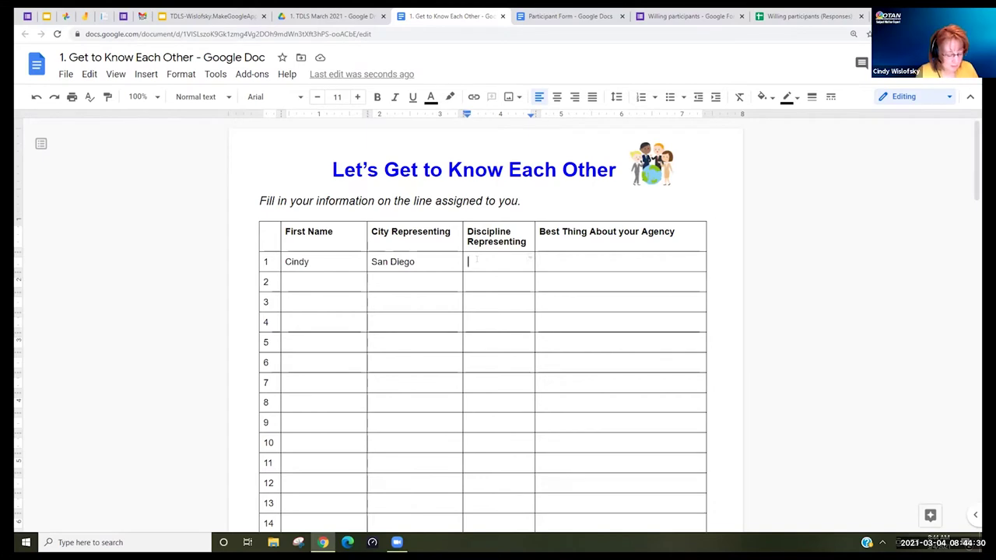
text(ESL)
click(541, 262)
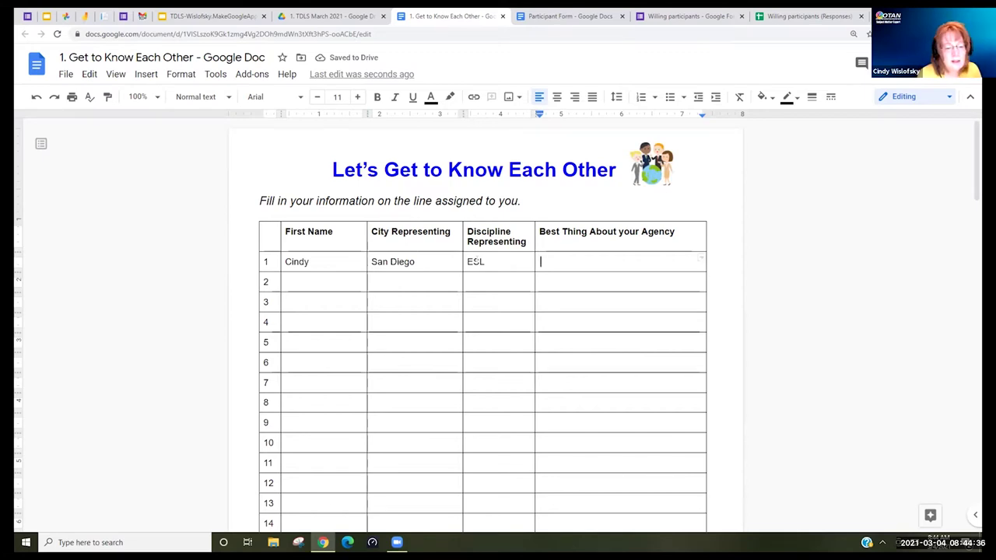
text(Fabulou)
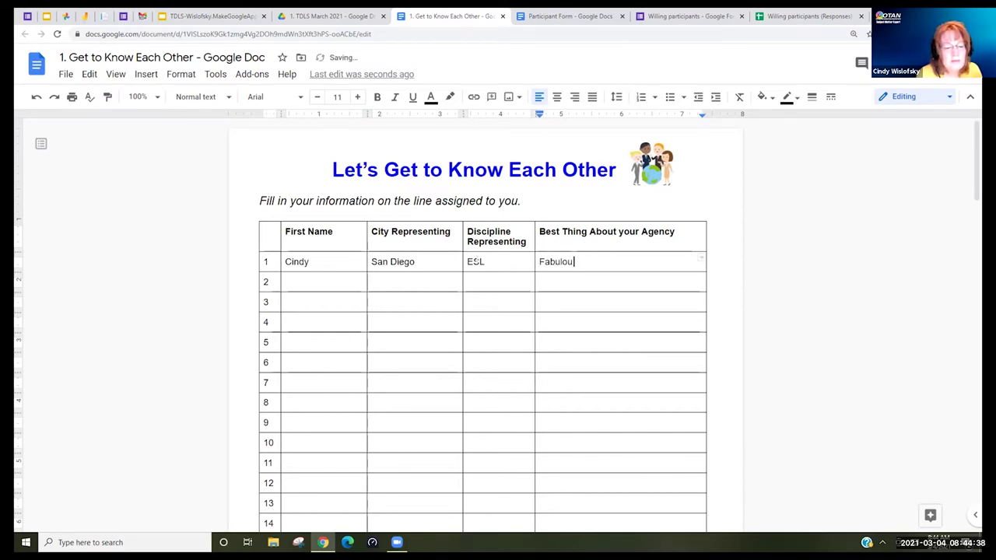
text(s Colleagues)
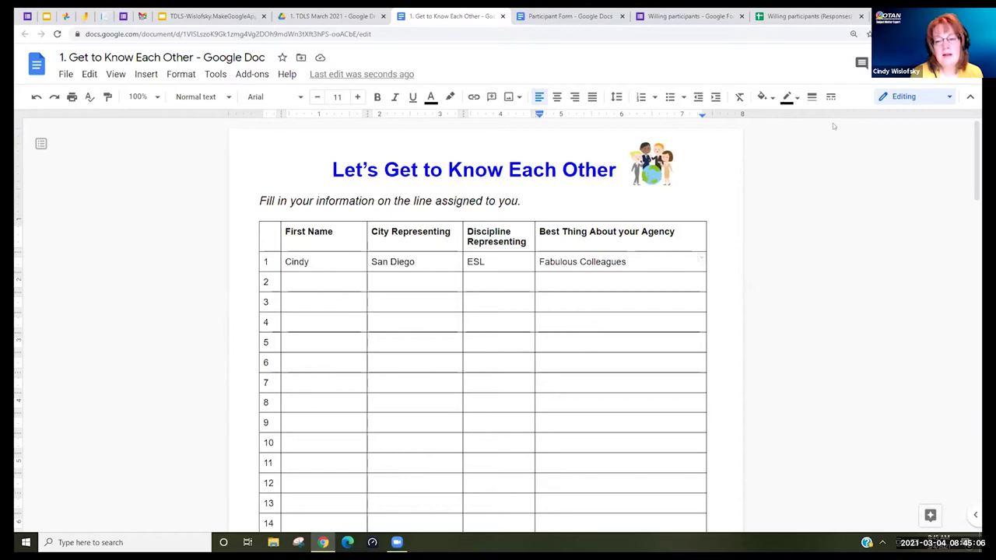
- Keep the document's link sharing at Editor for anyone with the link, and copy the sharing link
click(781, 148)
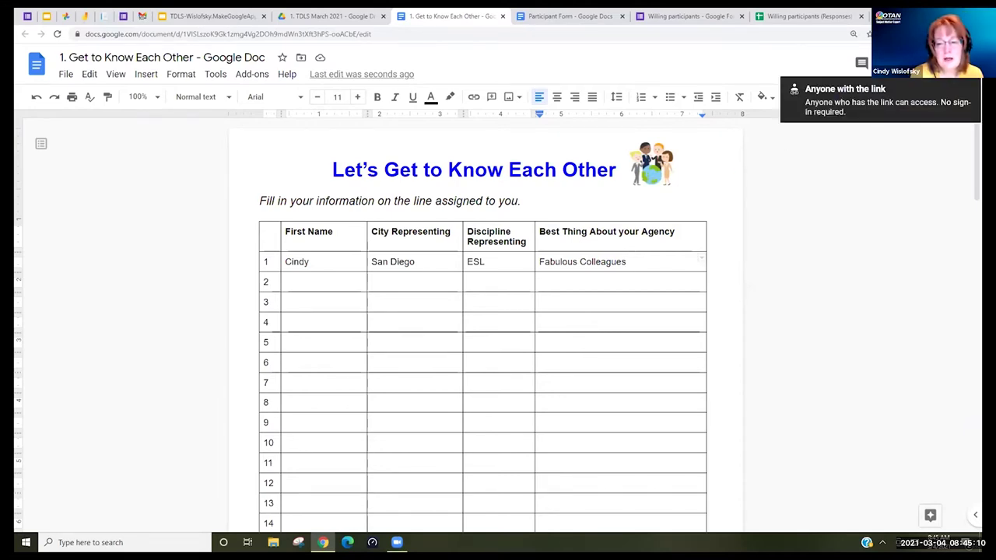
click(922, 58)
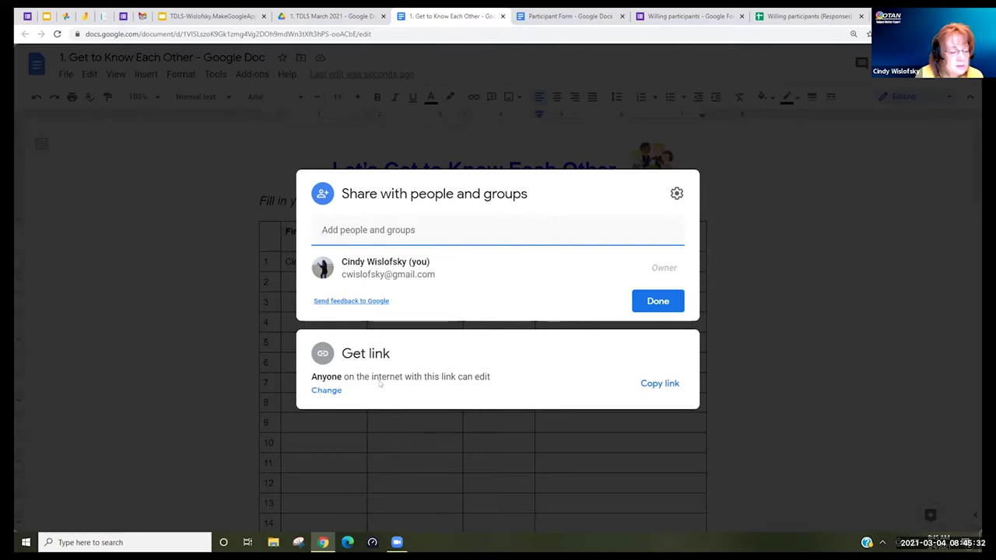
click(331, 392)
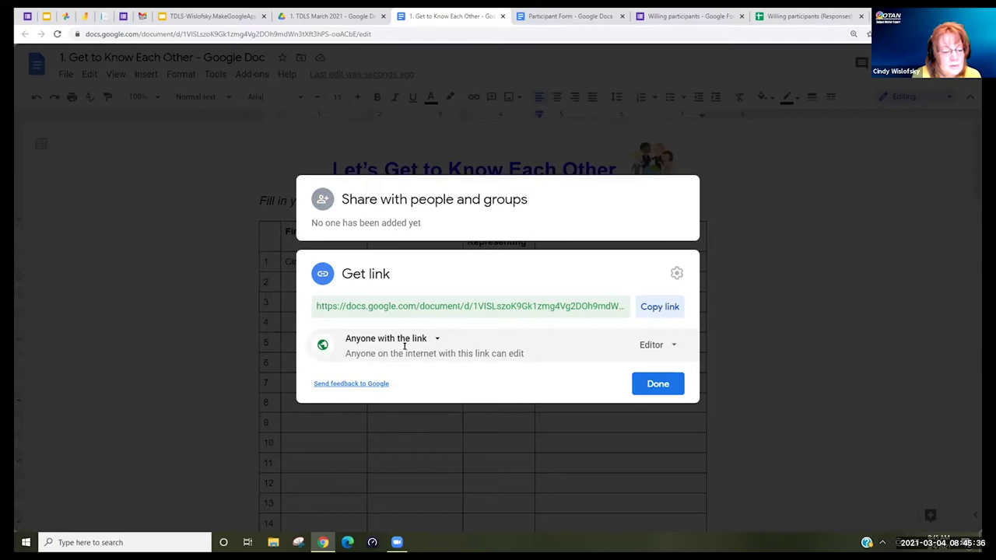
click(674, 347)
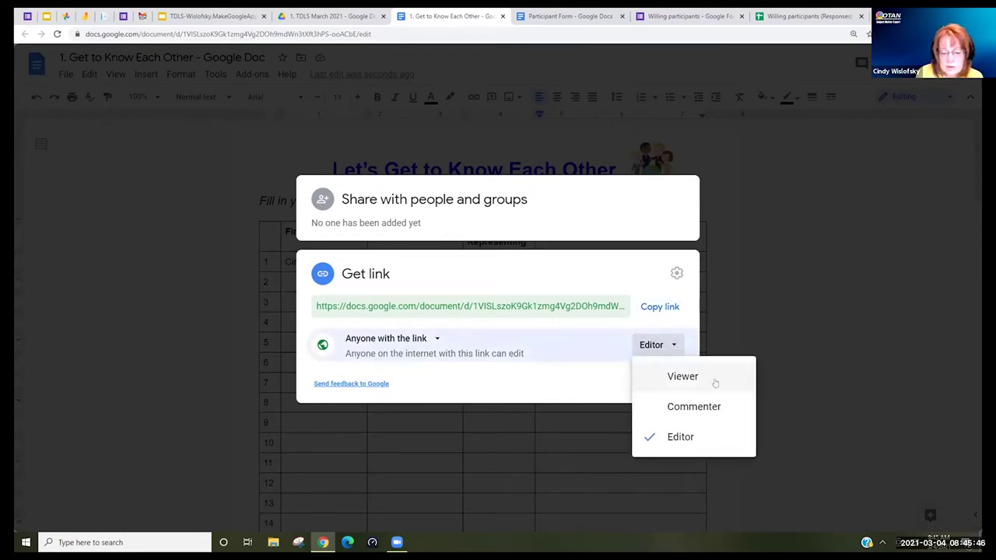
click(691, 436)
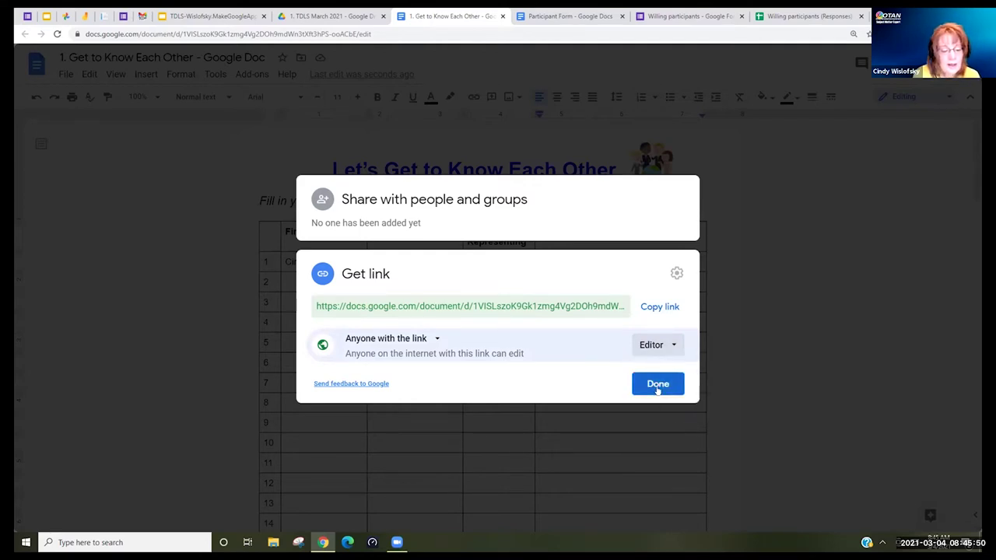
click(663, 306)
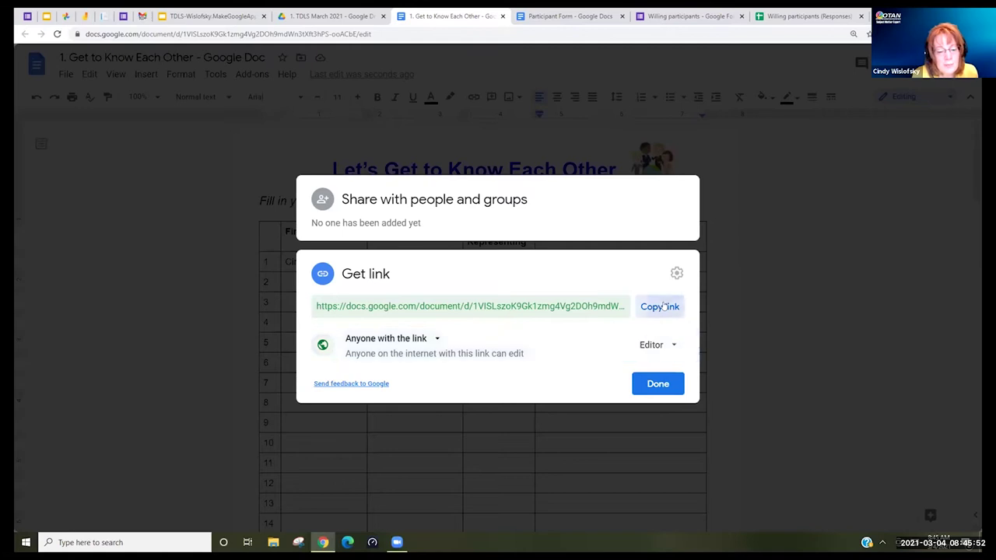
click(658, 384)
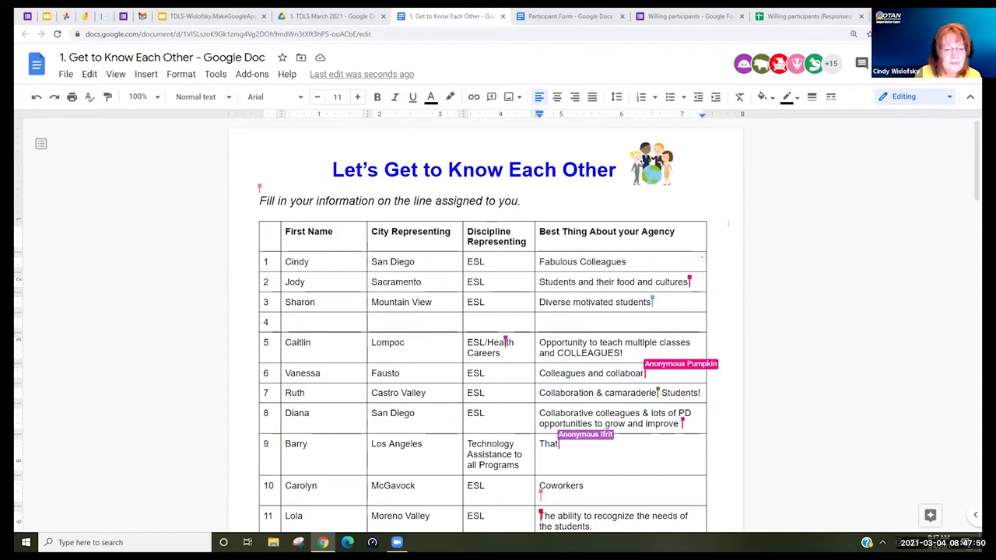
- Examine the participants' entries in the shared table, from the first line down to the start of the second page
drag(979, 173, 979, 280)
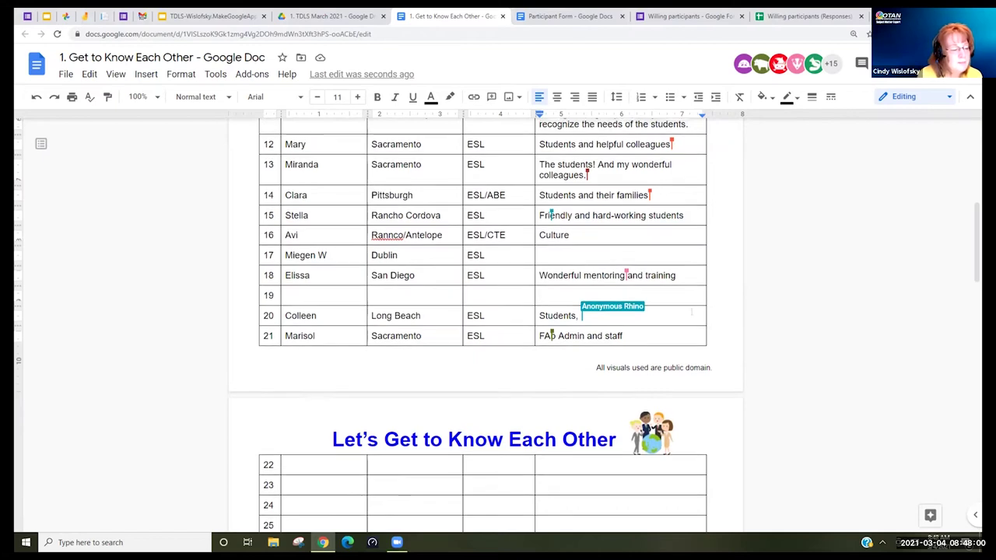
scroll(721, 309, up, 2)
scroll(758, 286, up, 2)
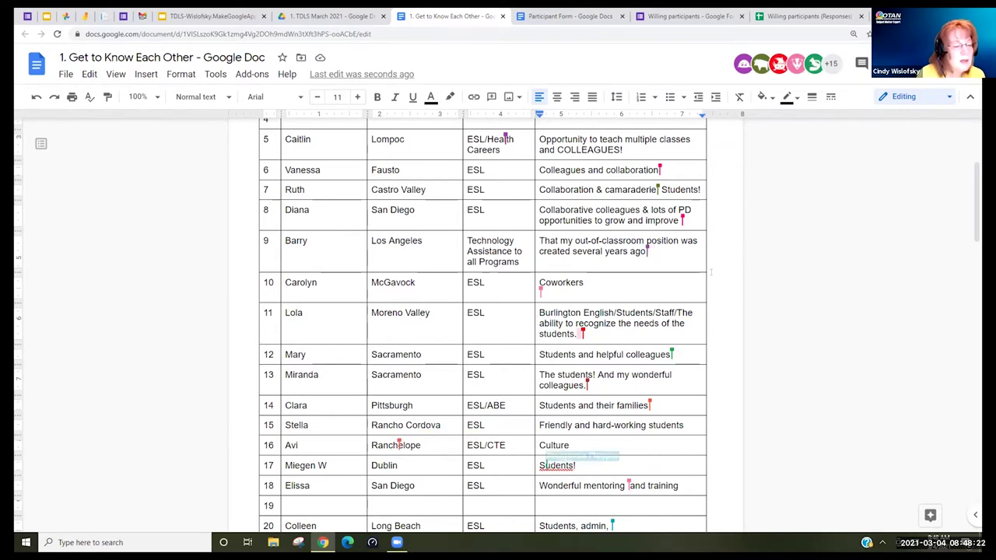
scroll(760, 251, up, 2)
scroll(760, 251, up, 1)
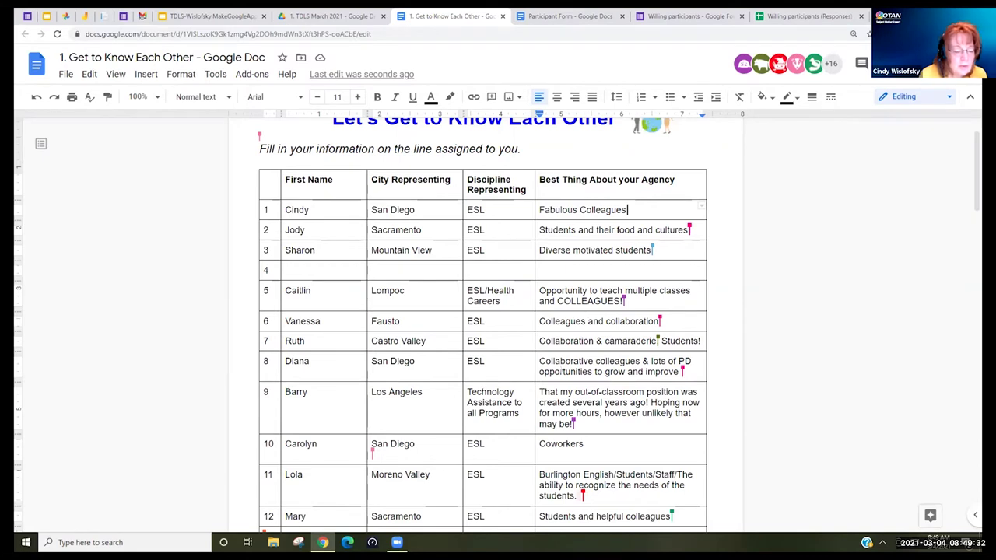
scroll(782, 393, down, 2)
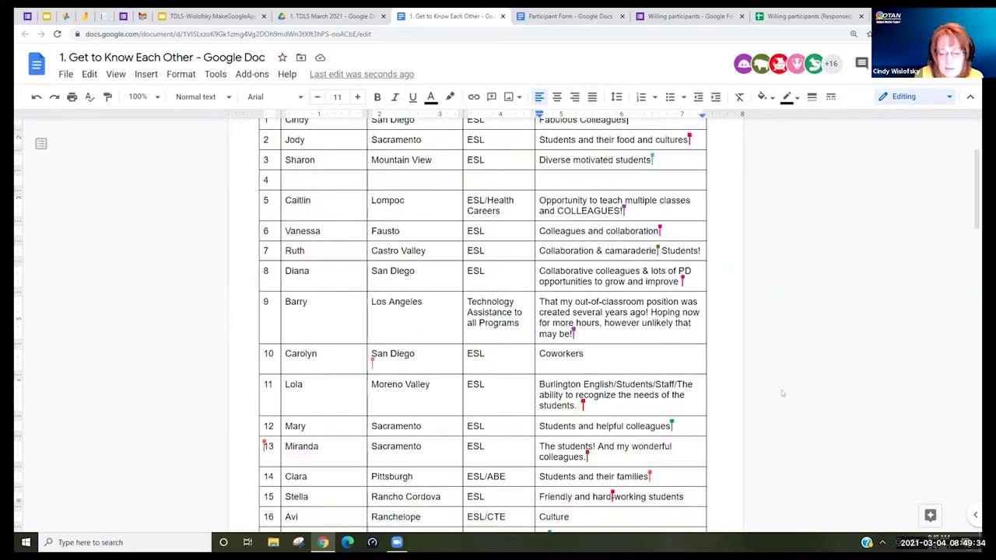
scroll(782, 394, down, 4)
mouse_move(978, 246)
mouse_down()
mouse_move(977, 307)
mouse_move(969, 237)
mouse_up()
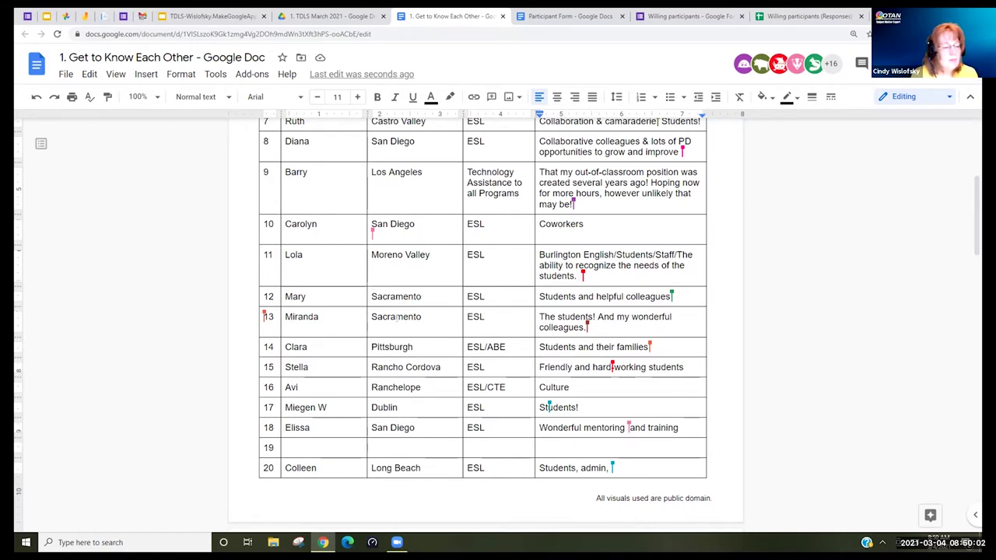
scroll(396, 317, up, 3)
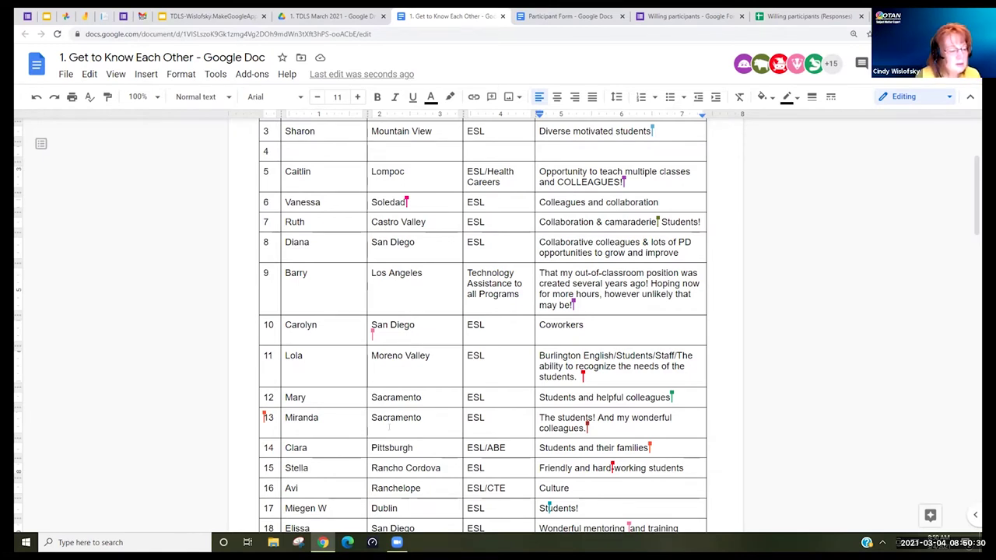
scroll(389, 442, down, 3)
scroll(389, 442, down, 1)
scroll(585, 435, up, 1)
scroll(584, 438, up, 5)
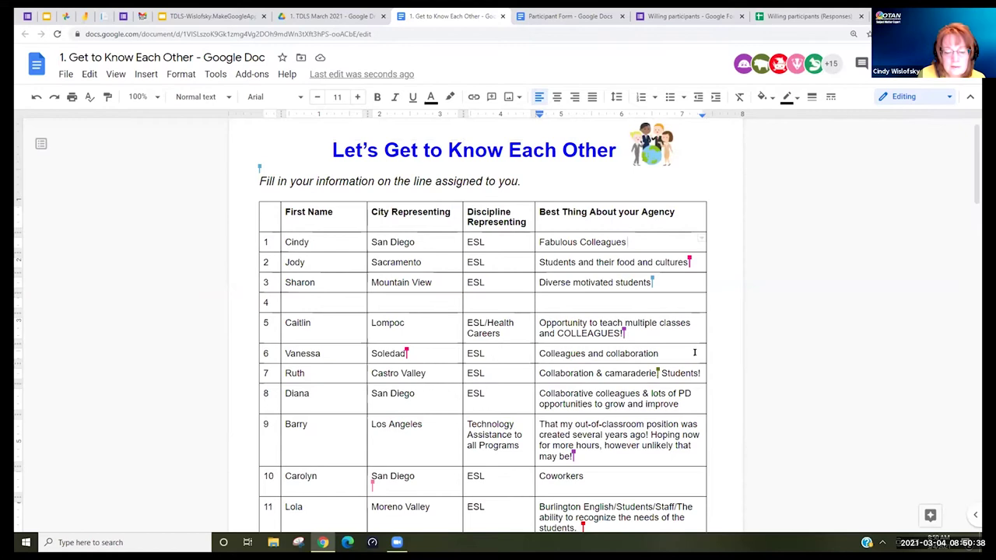
scroll(743, 372, down, 1)
scroll(483, 327, down, 5)
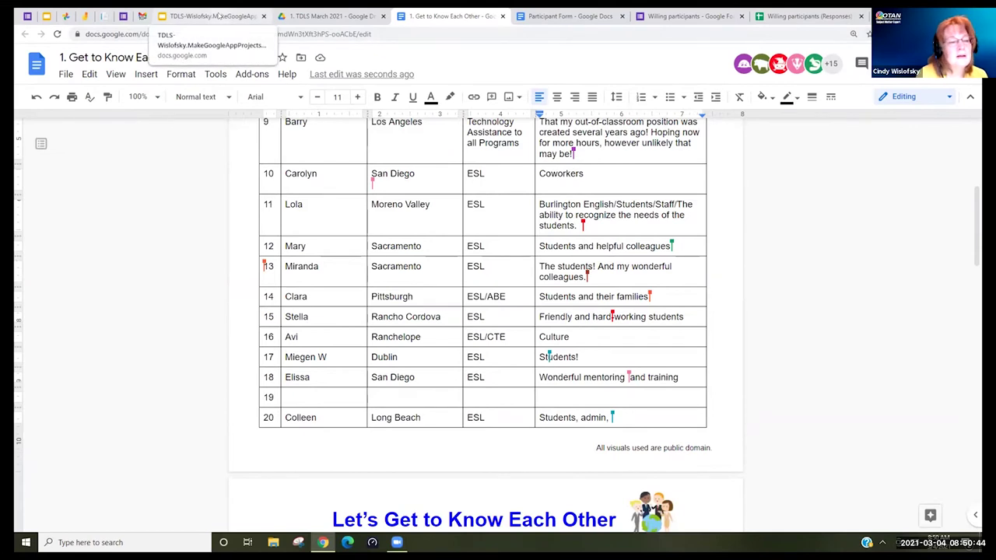
- Switch to the MakeGoogleAppProjects presentation and advance to the Google Docs Project - Demo 1 slide
click(218, 16)
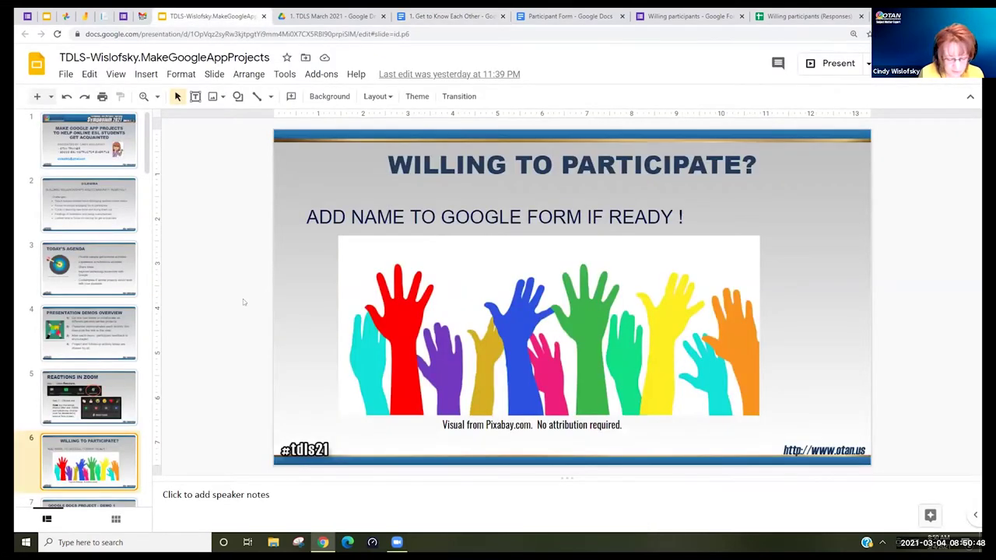
key(Down)
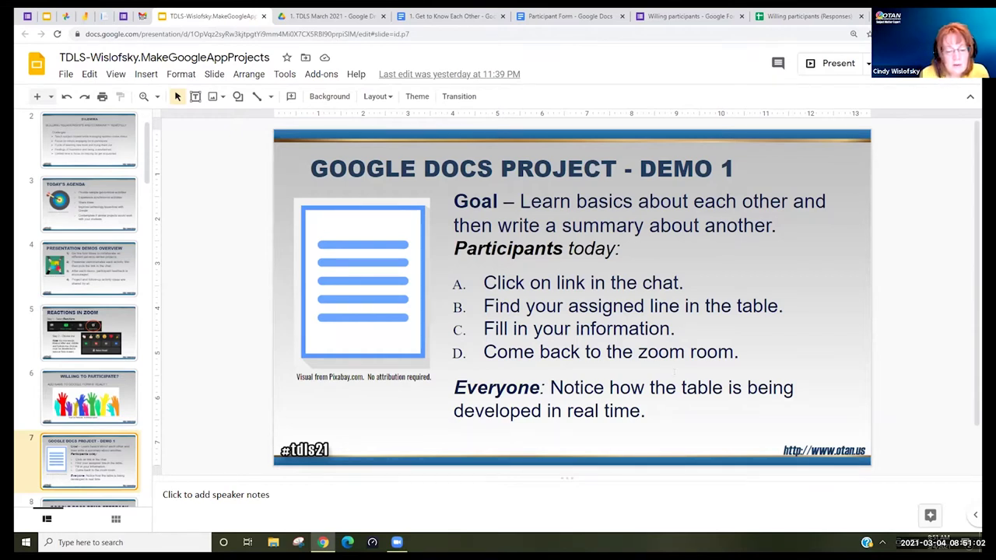
- Advance the presentation to the Google Docs Demo Feedback slide
scroll(674, 372, down, 1)
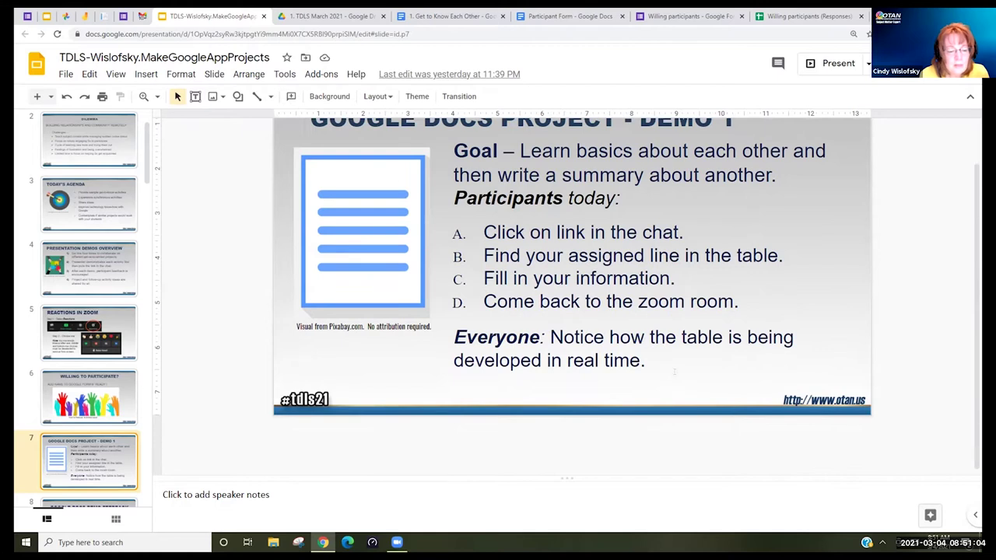
scroll(674, 373, down, 2)
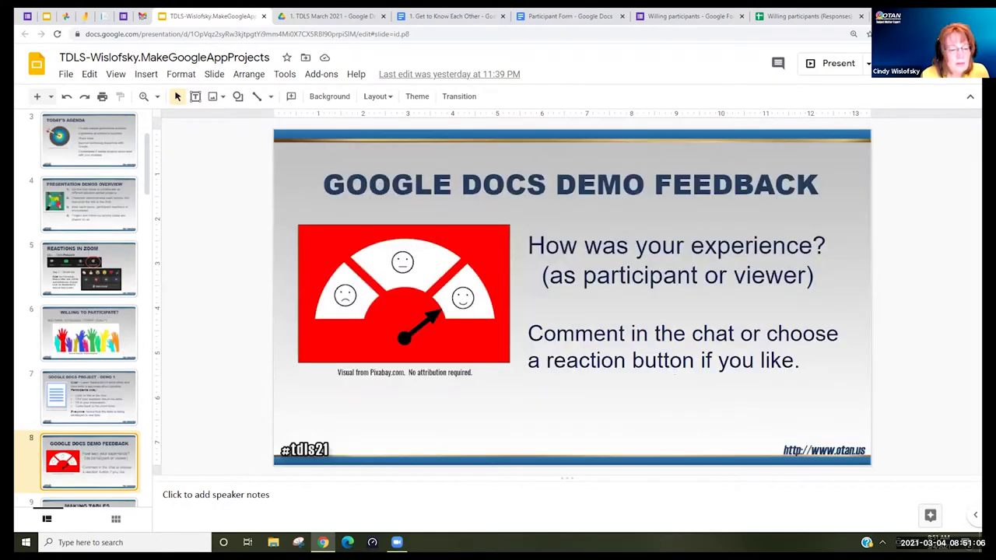
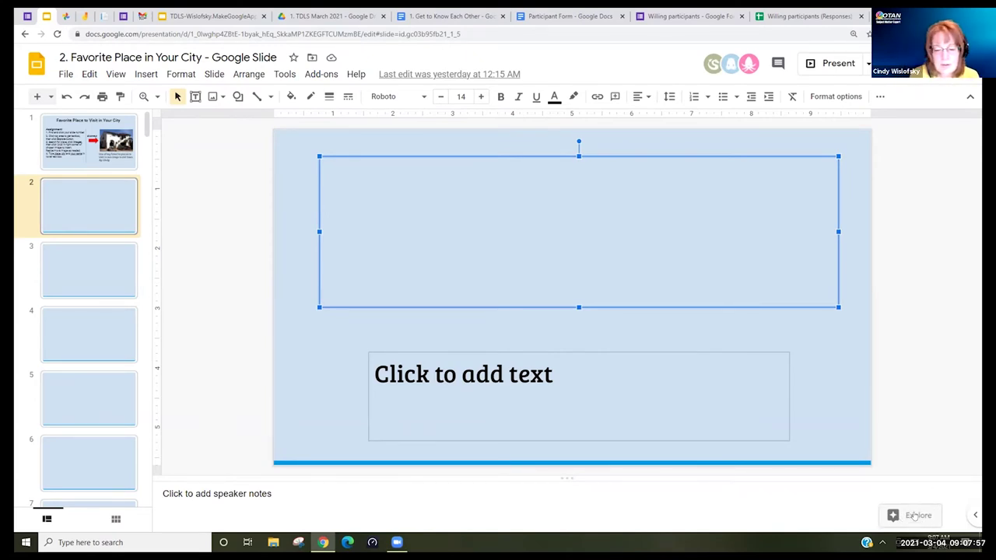
- Search Explore for "balboa park san diego" from slide 2's upper placeholder and show the image results
click(916, 516)
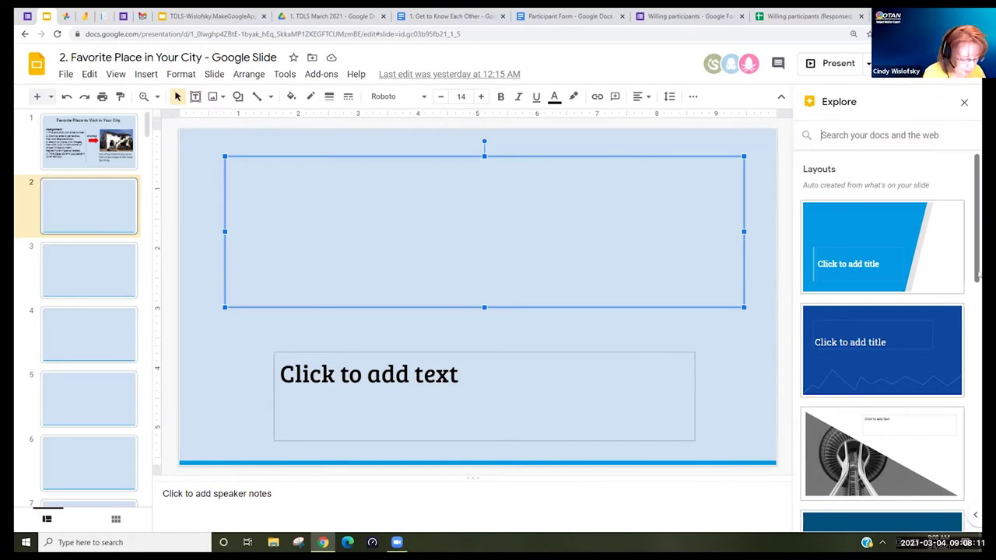
text(balboa)
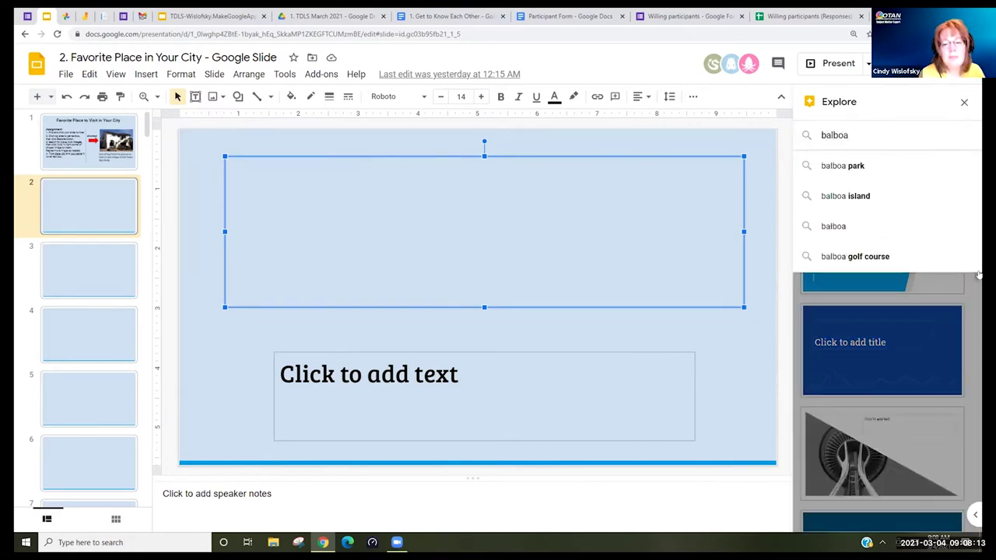
text( park san)
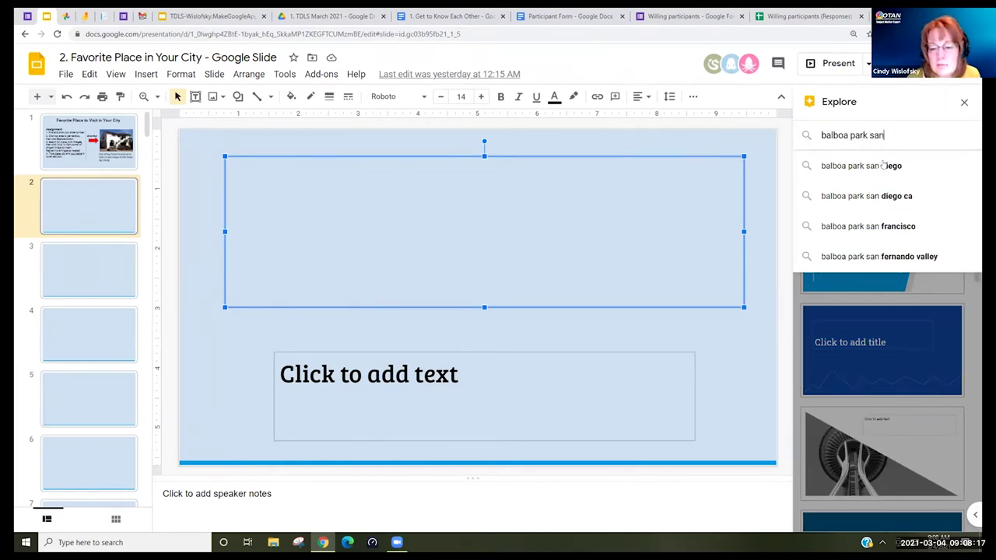
text( diego)
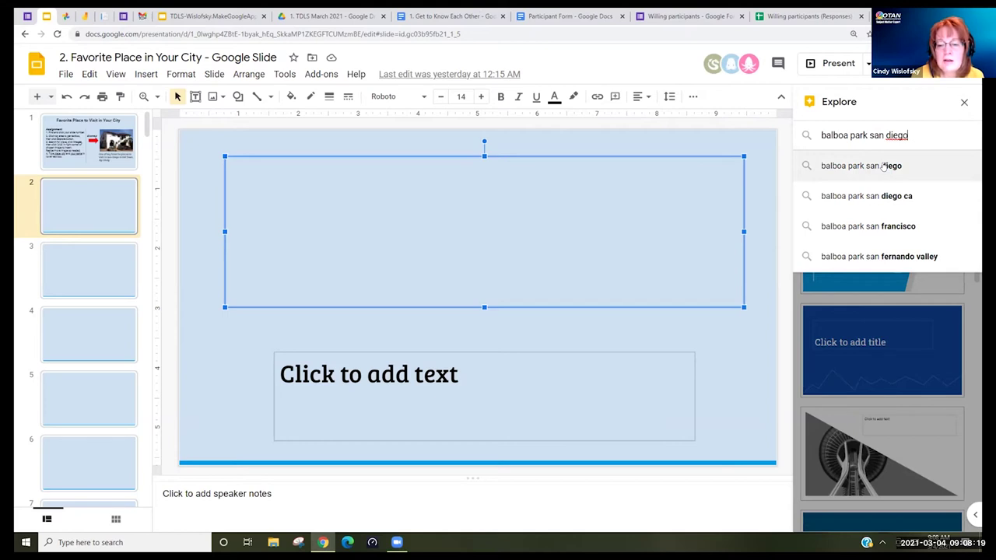
click(885, 166)
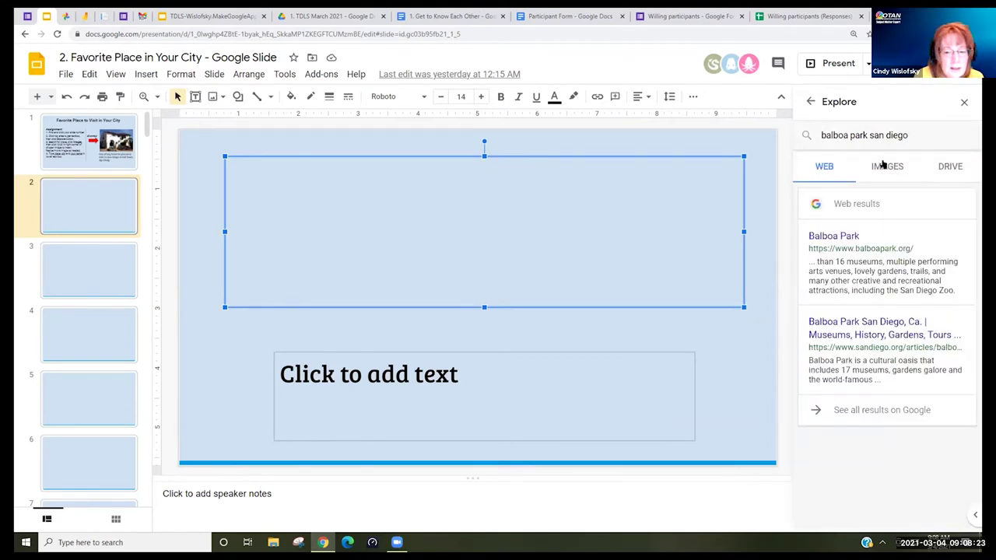
click(883, 168)
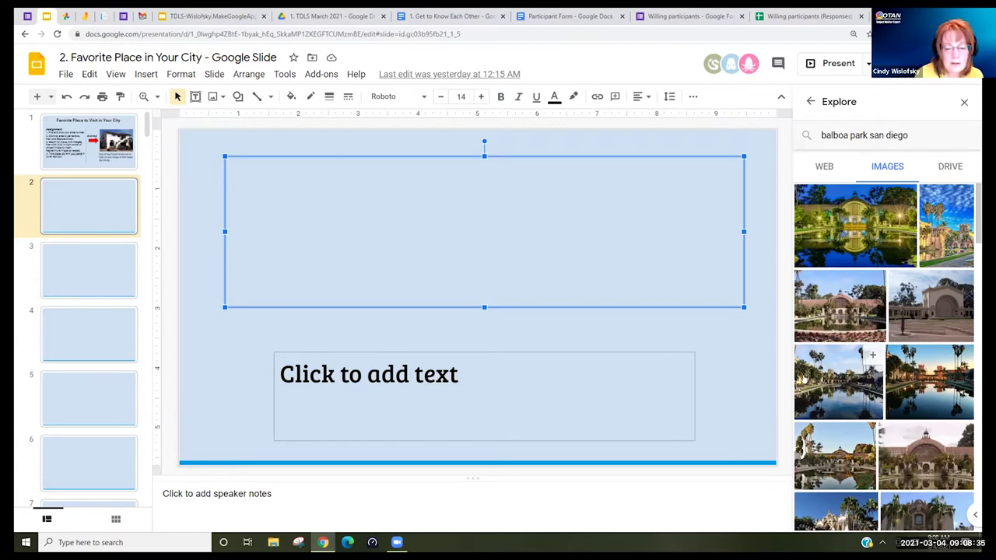
- Insert the daytime photo of the palm-lined reflecting pool on slide 2, shrunk to about half size and centered above the lower text box
click(873, 356)
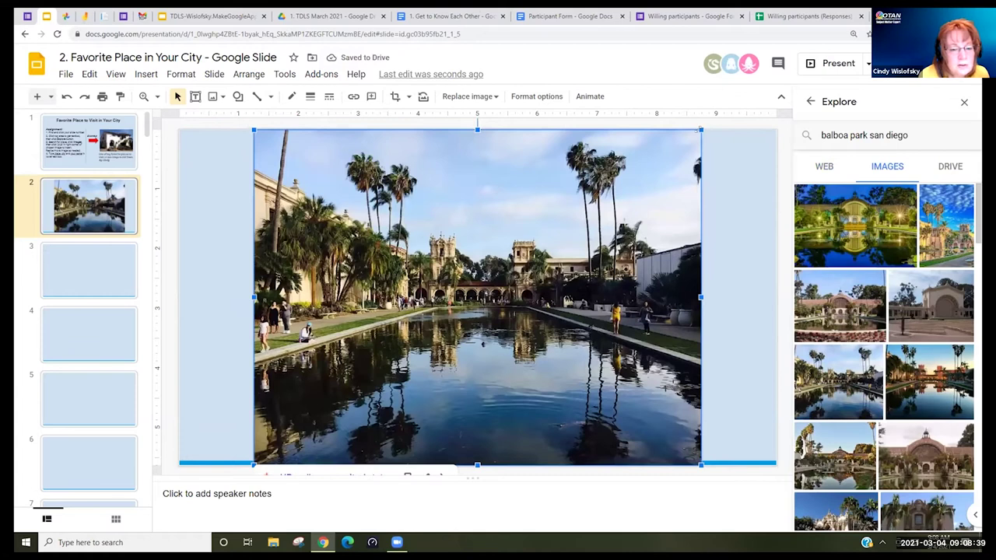
drag(691, 135, 484, 293)
drag(443, 367, 551, 253)
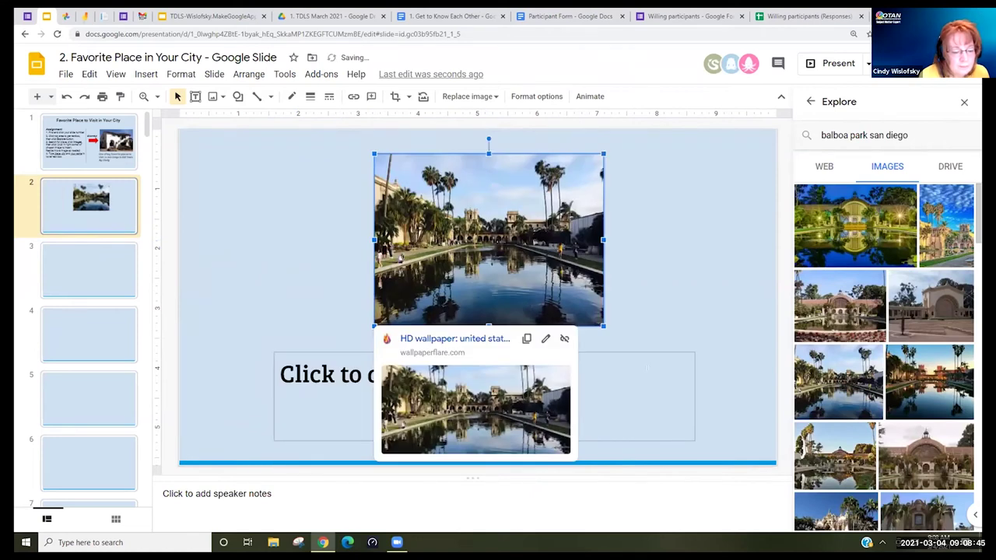
- Caption the photo in the lower text box with "I like to visit Balboa Park in San Diego. By" followed by the presenter's first name
click(425, 378)
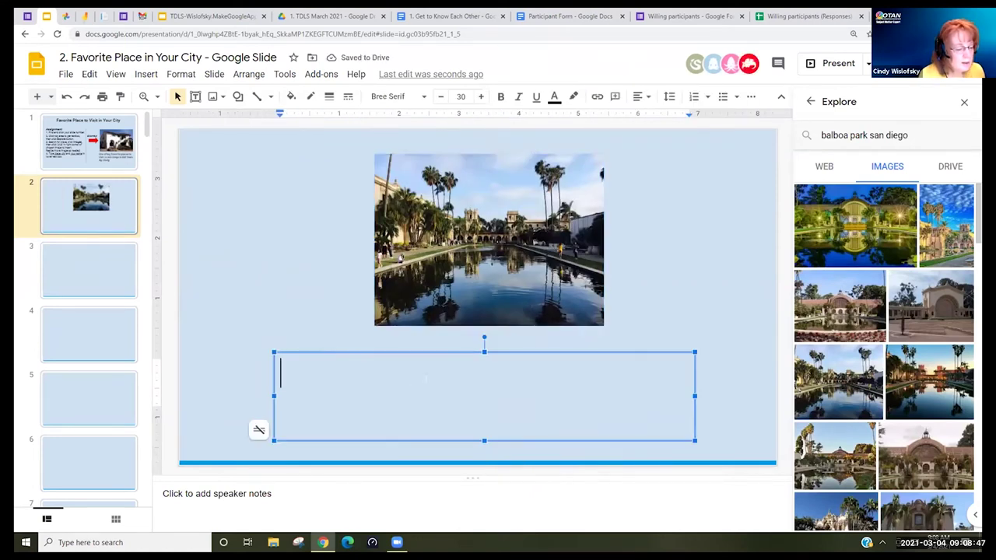
text(B)
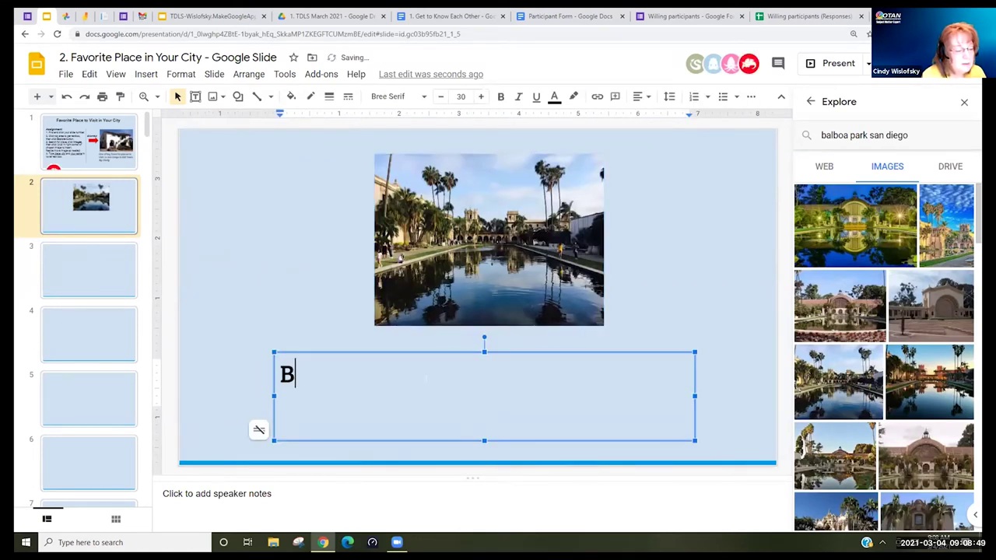
key(BackSpace)
text(I)
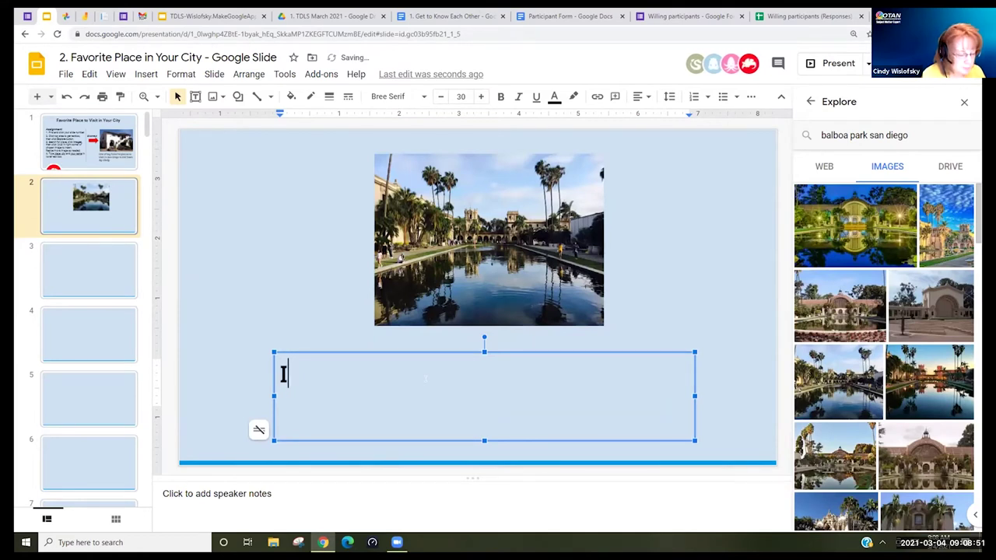
text( liv)
key(BackSpace)
text(ke to visit )
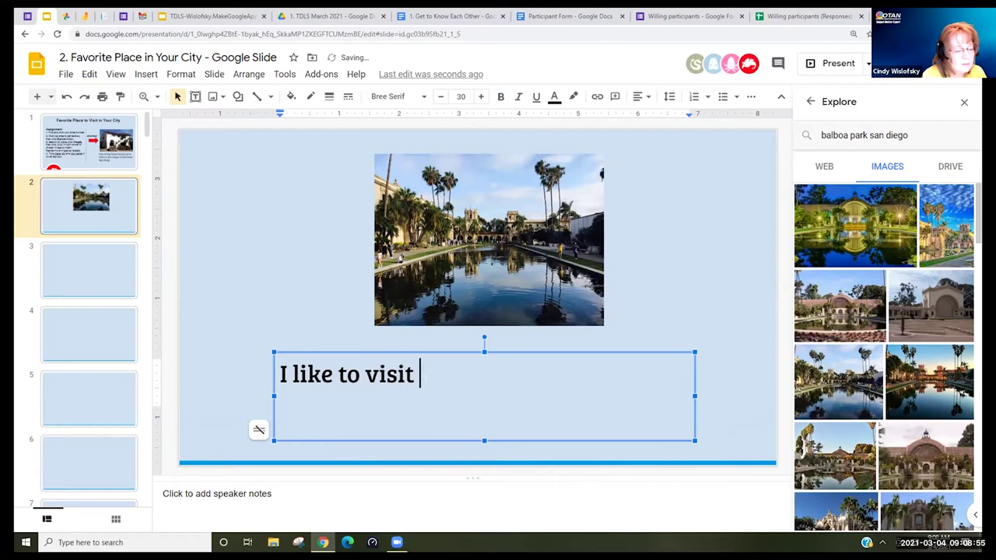
text(Balboa Pa)
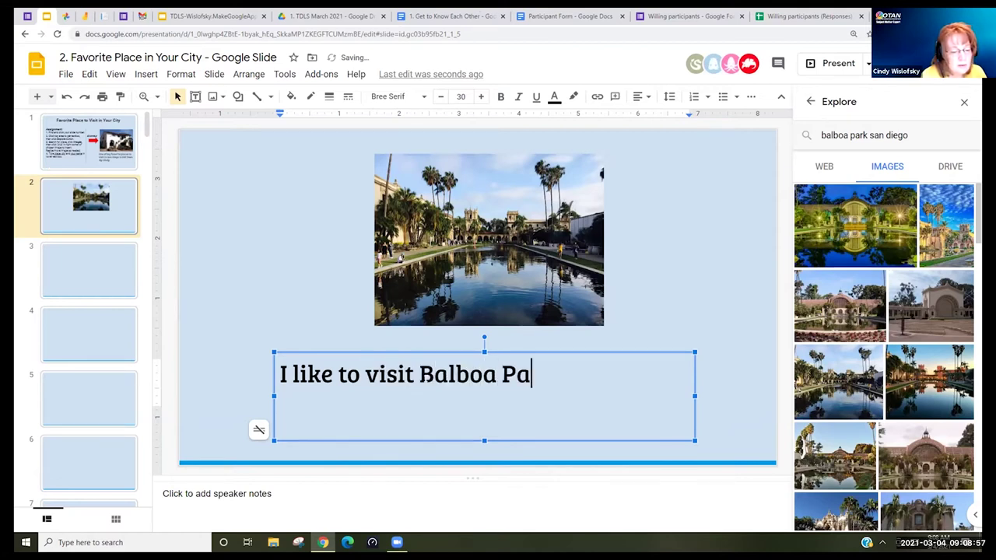
text(rk in)
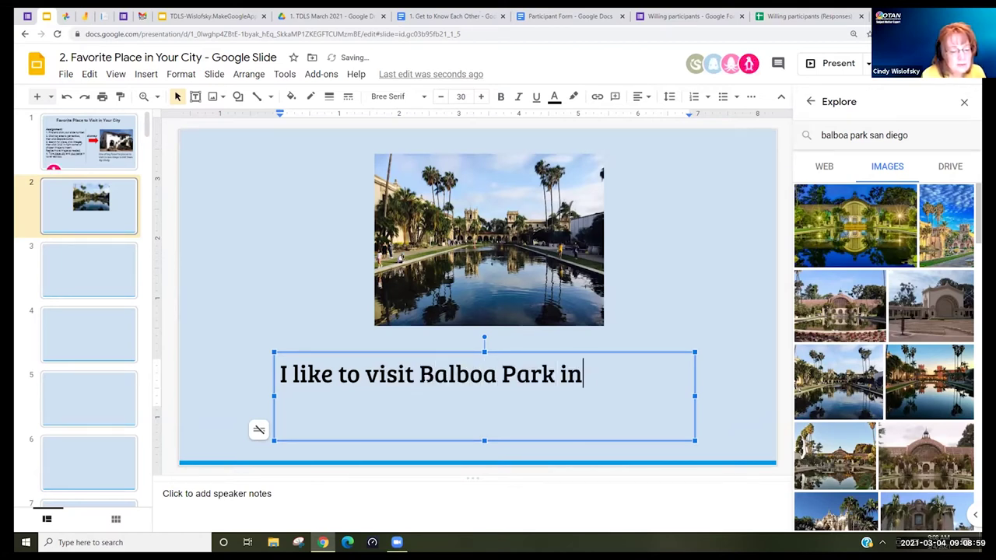
text( San Diego)
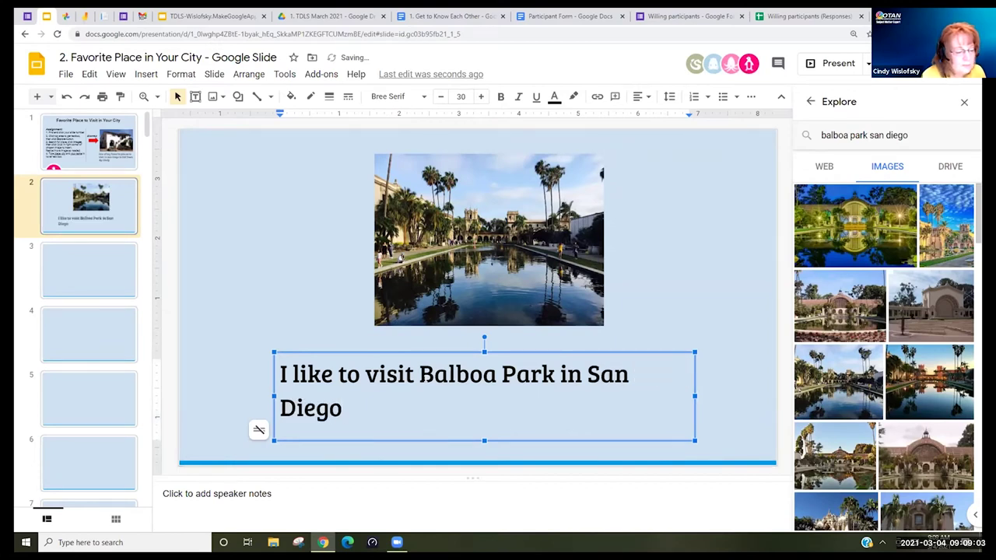
text(. )
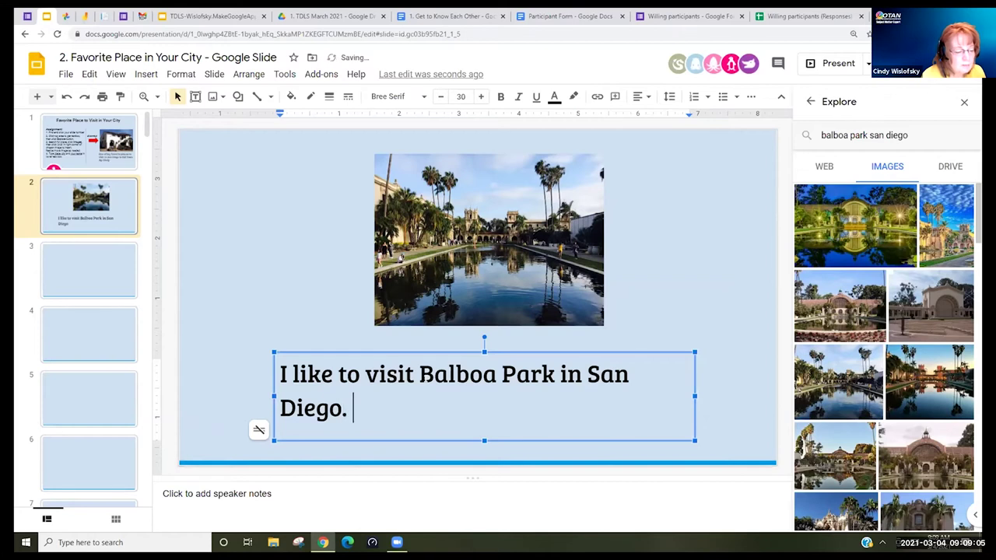
text(By C)
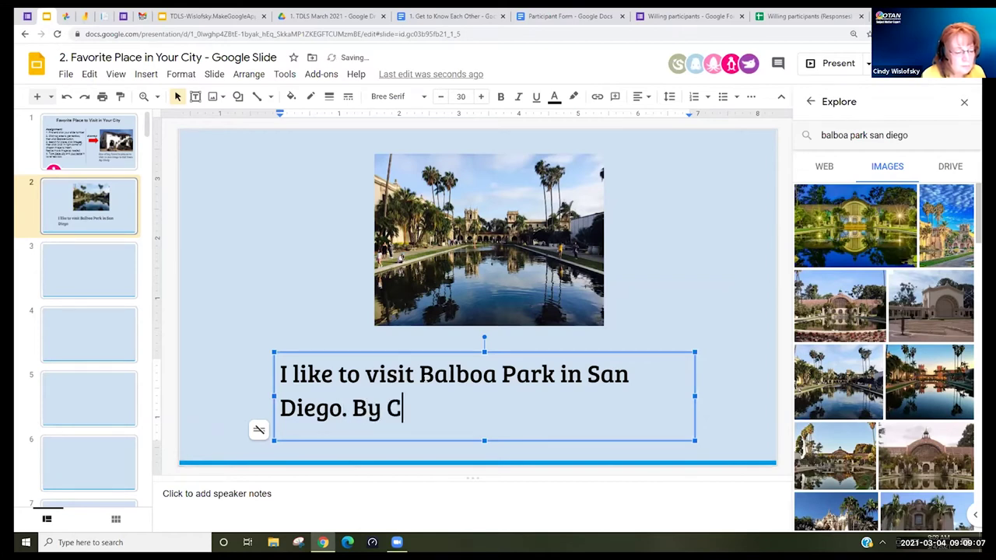
text(indy)
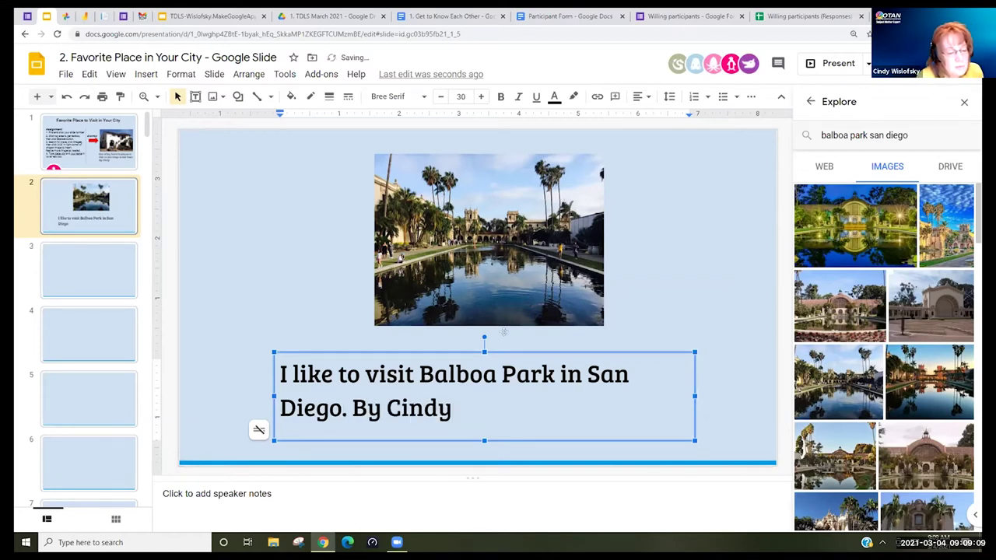
- Move the caption text box slightly up toward the photo and add an extra space before "By"
click(543, 344)
drag(542, 344, 547, 335)
click(623, 305)
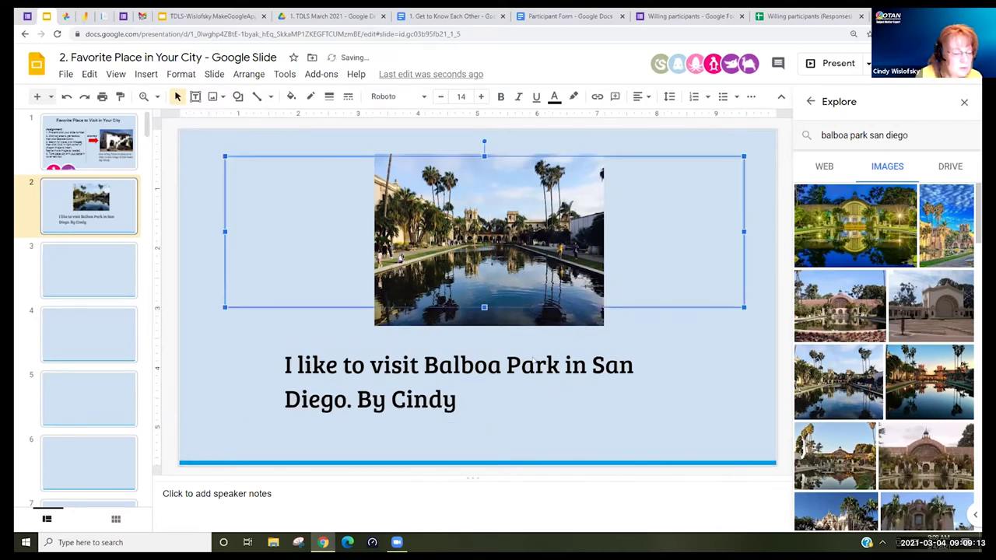
click(358, 400)
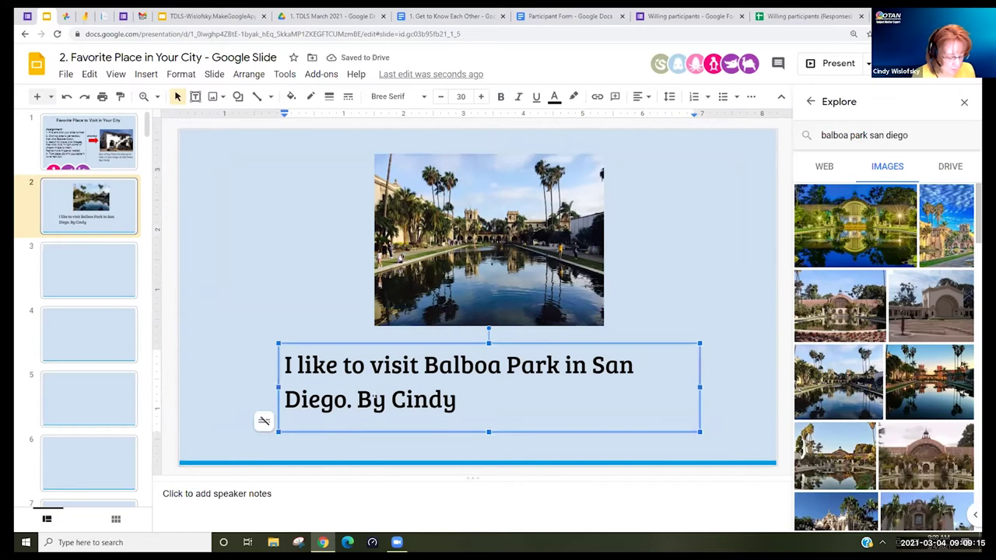
key(End)
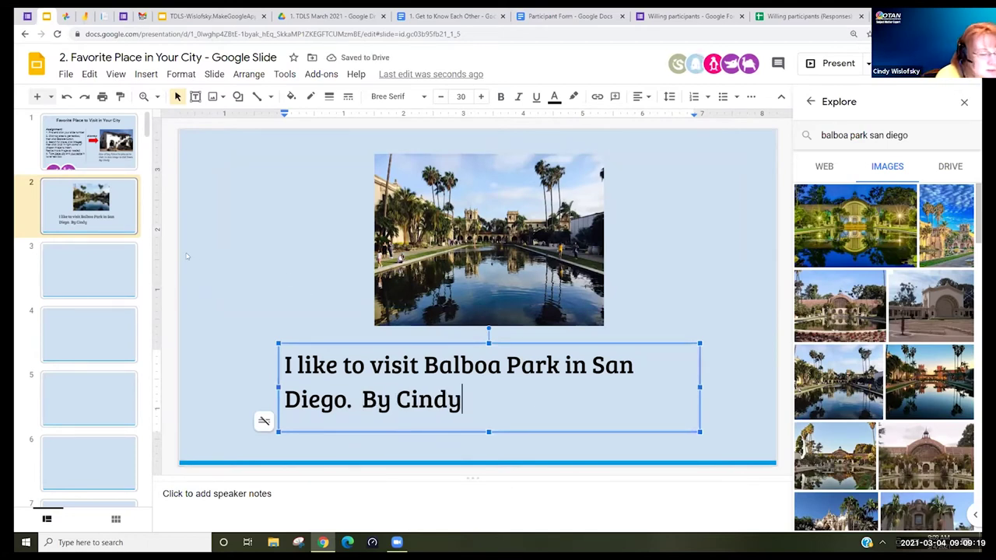
click(616, 251)
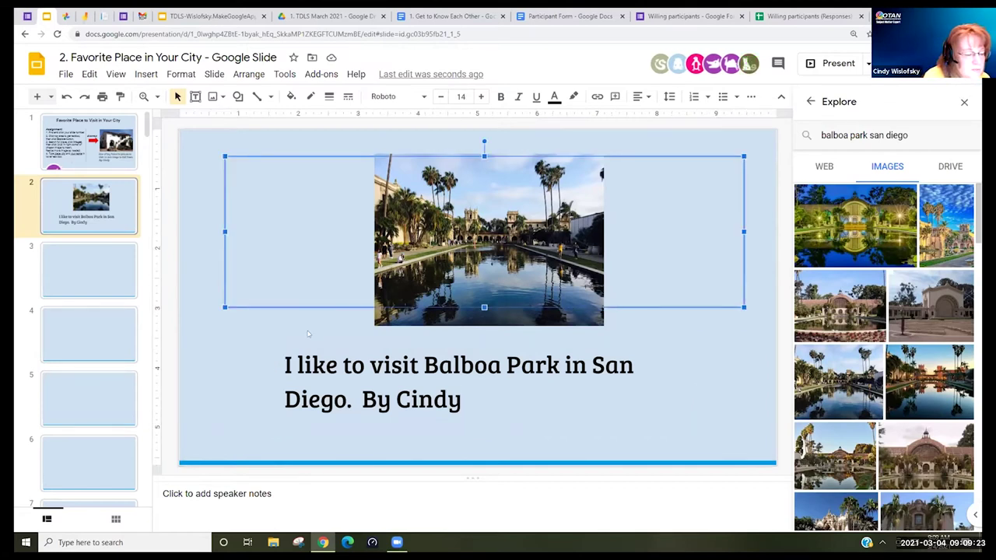
- Delete slide 2 with the Balboa Park example and return to the assignment slide
click(105, 228)
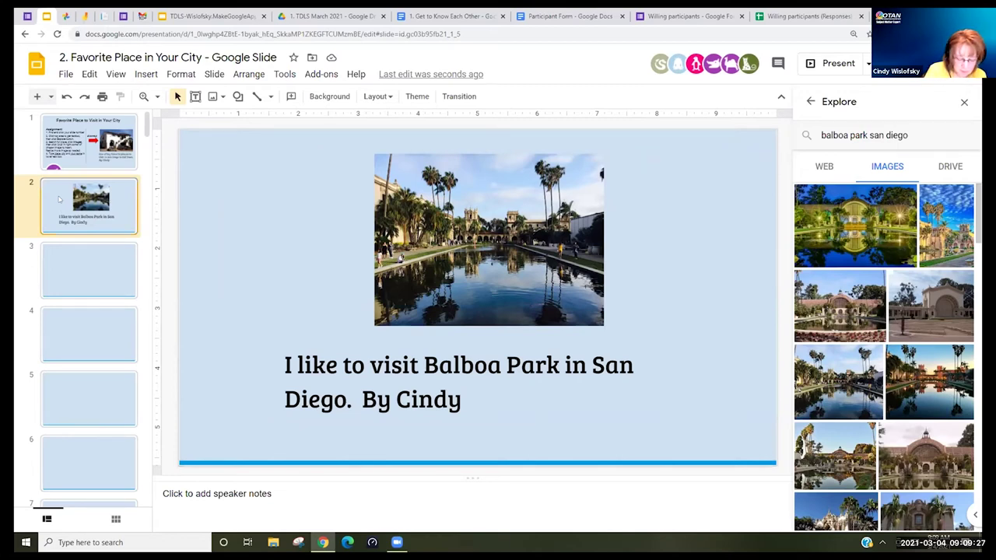
key(Delete)
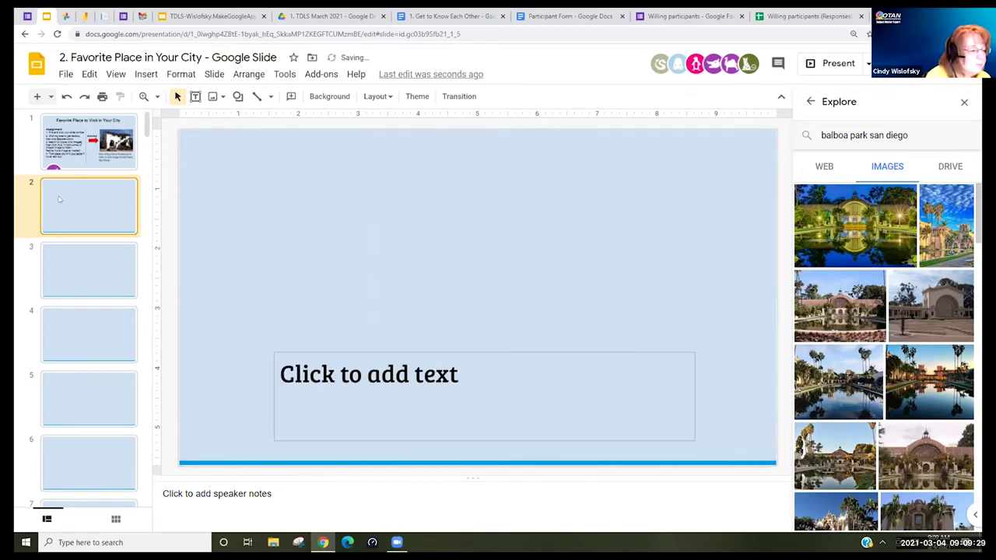
click(89, 140)
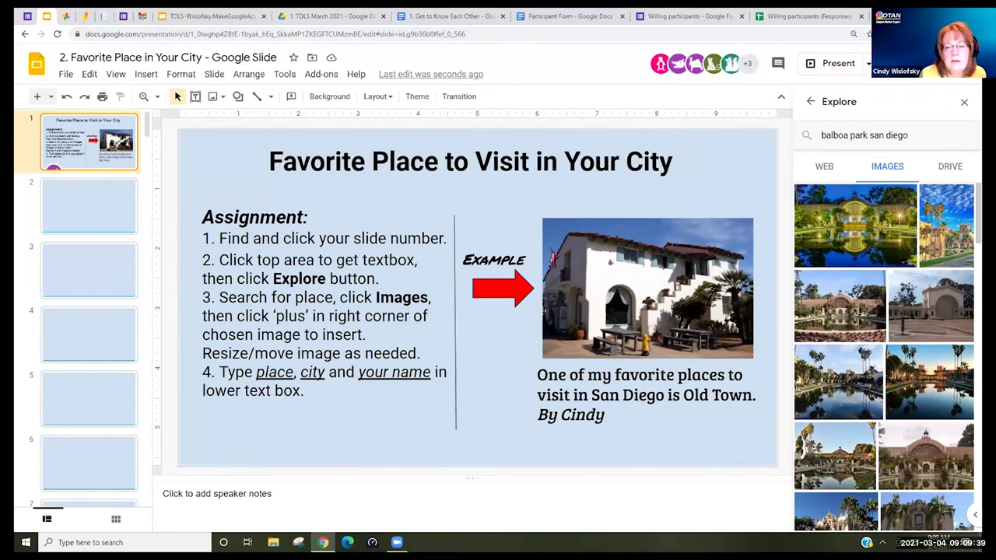
- Copy the presentation's sharing link, keeping edit access for anyone with the link
click(907, 63)
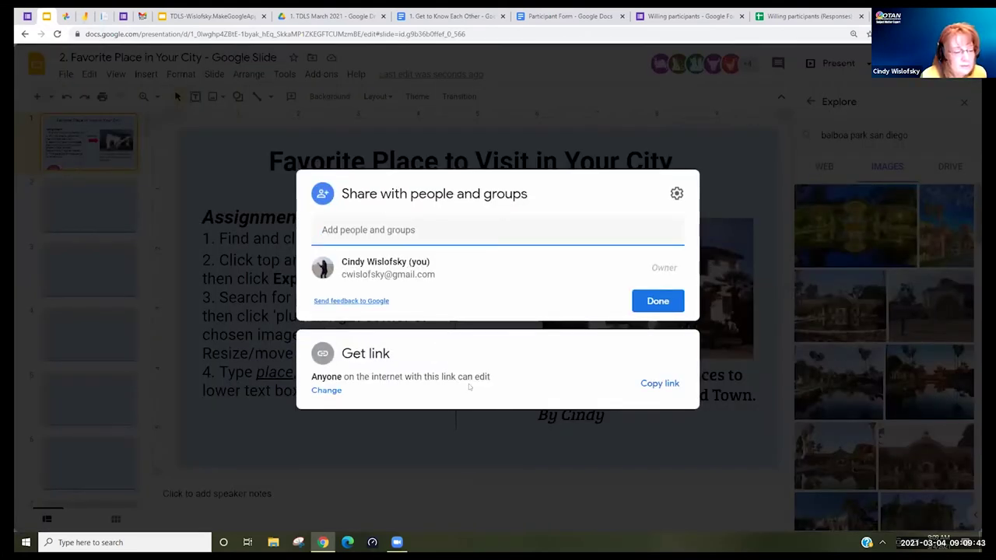
click(652, 385)
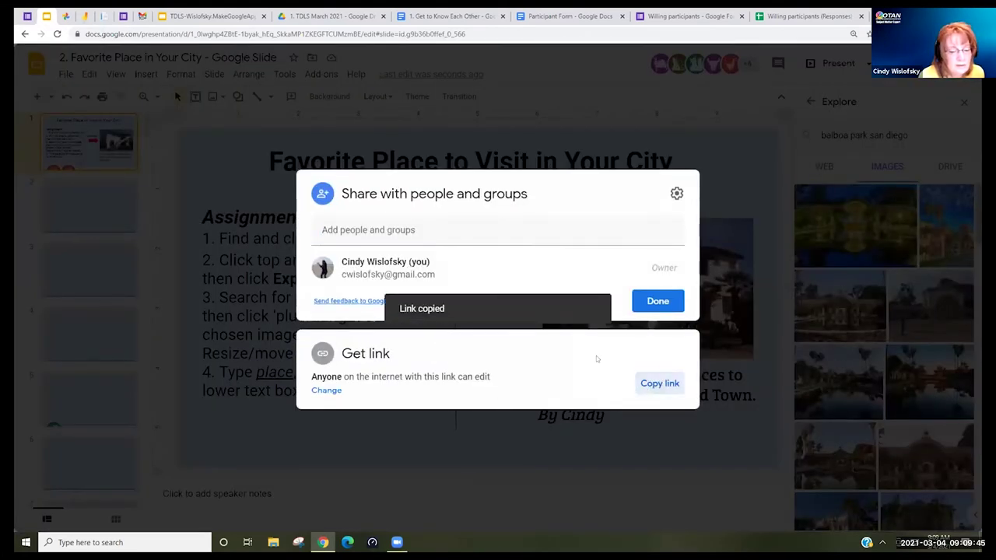
click(655, 302)
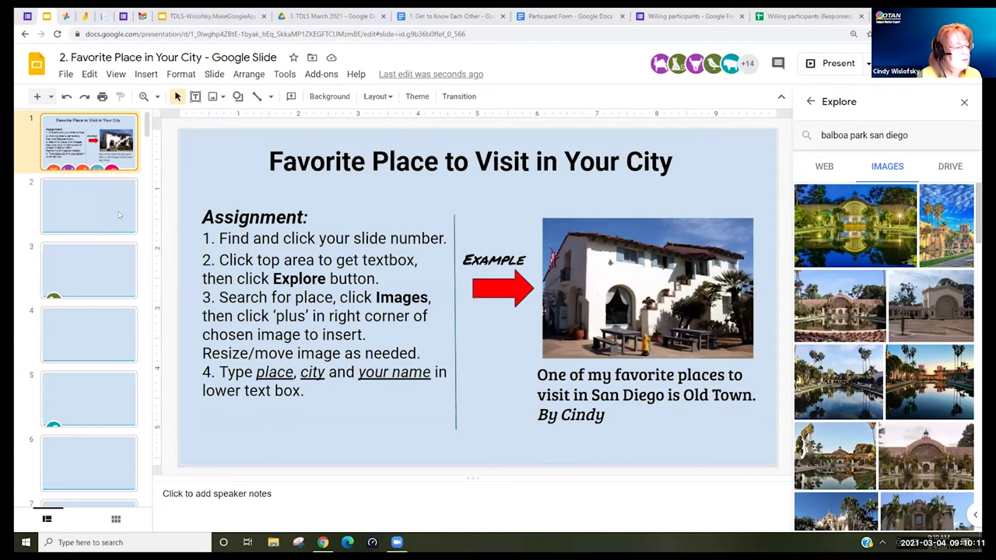
- Reload the shared presentation and examine the participants' slides in progress, from slide 2 down to slide 14
click(57, 35)
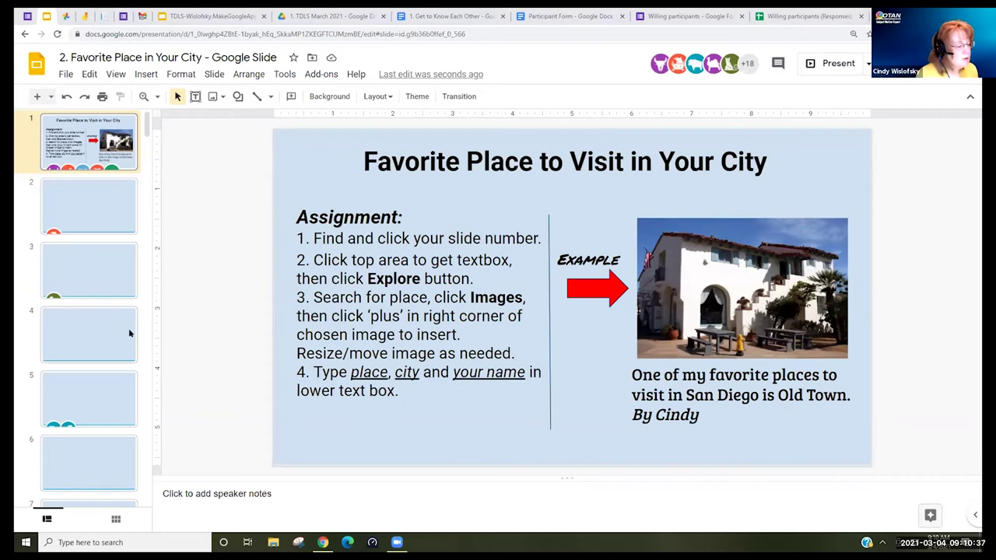
scroll(121, 364, down, 3)
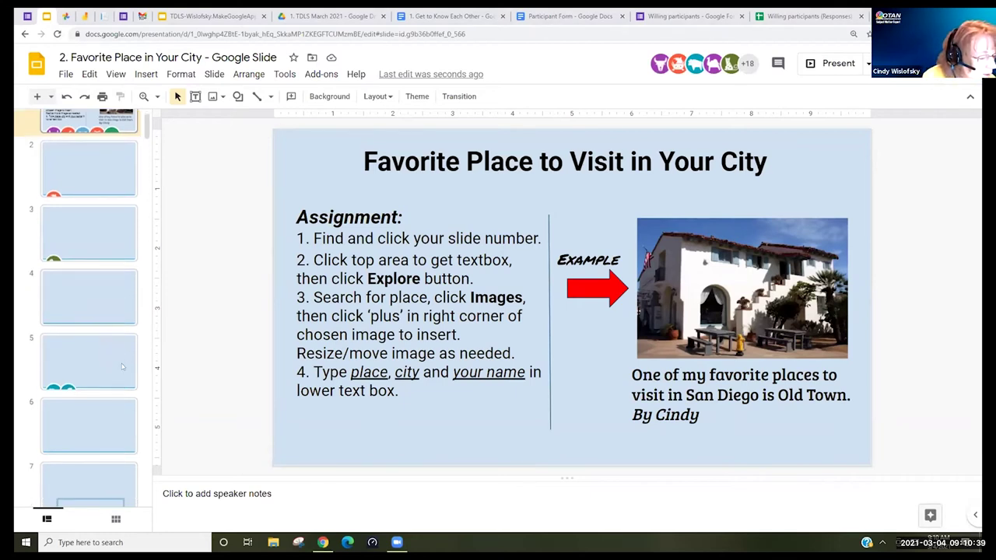
scroll(116, 376, down, 3)
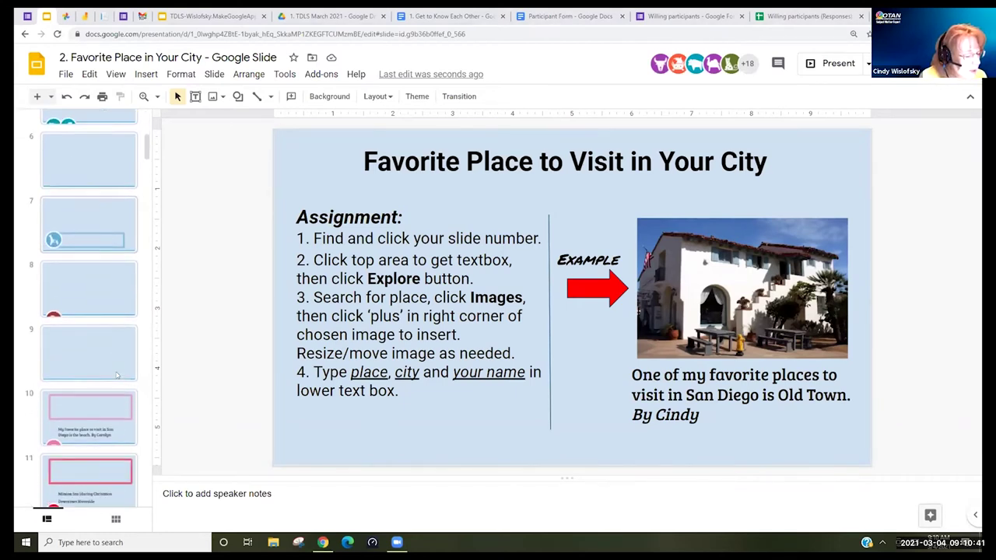
scroll(117, 375, down, 3)
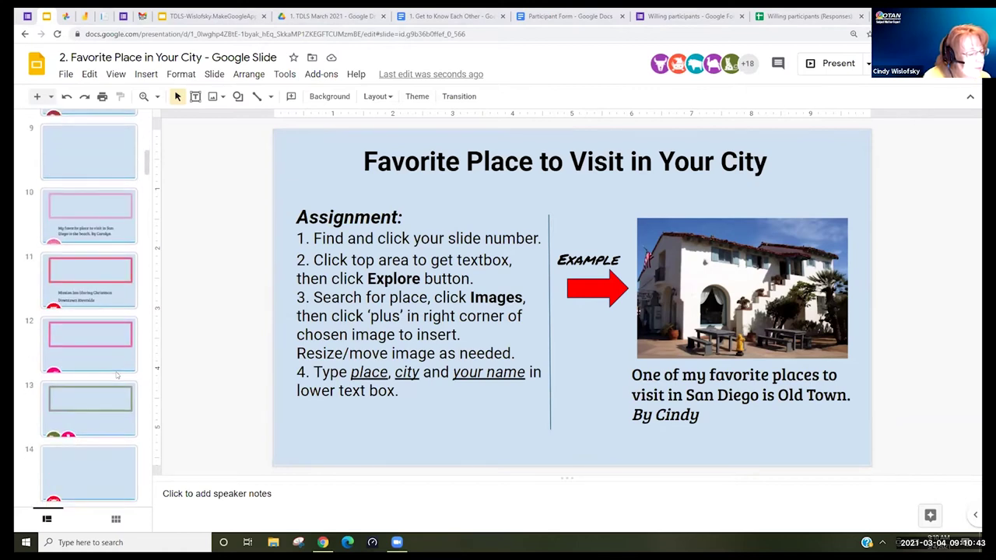
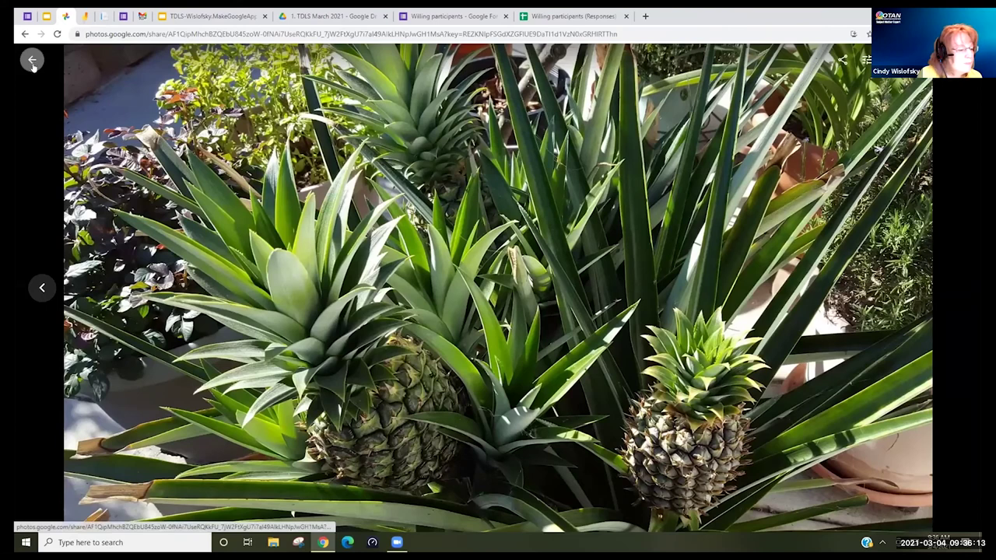
- Reload the shared hobbies album, view the green-leaf and paper-bee photos at full size, and return to the album
click(56, 35)
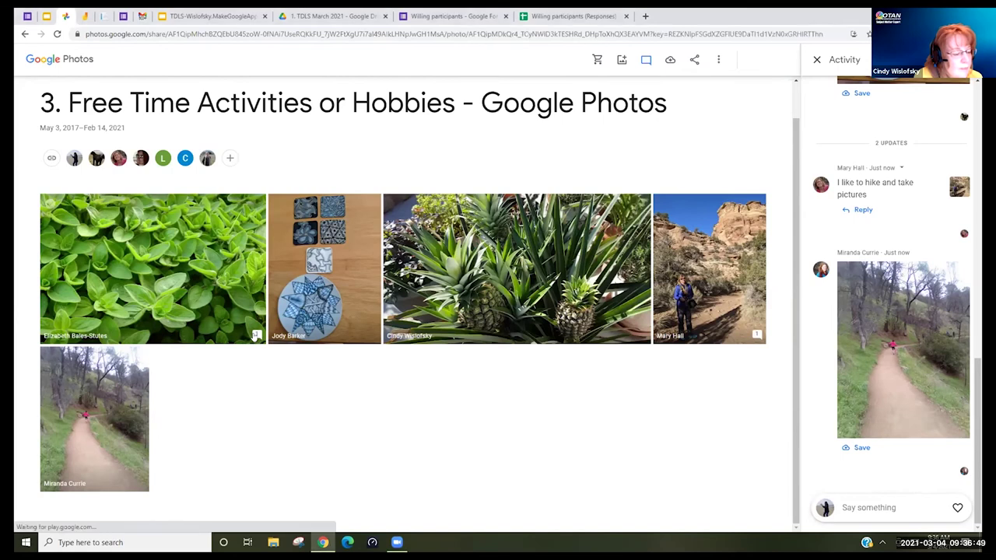
click(256, 335)
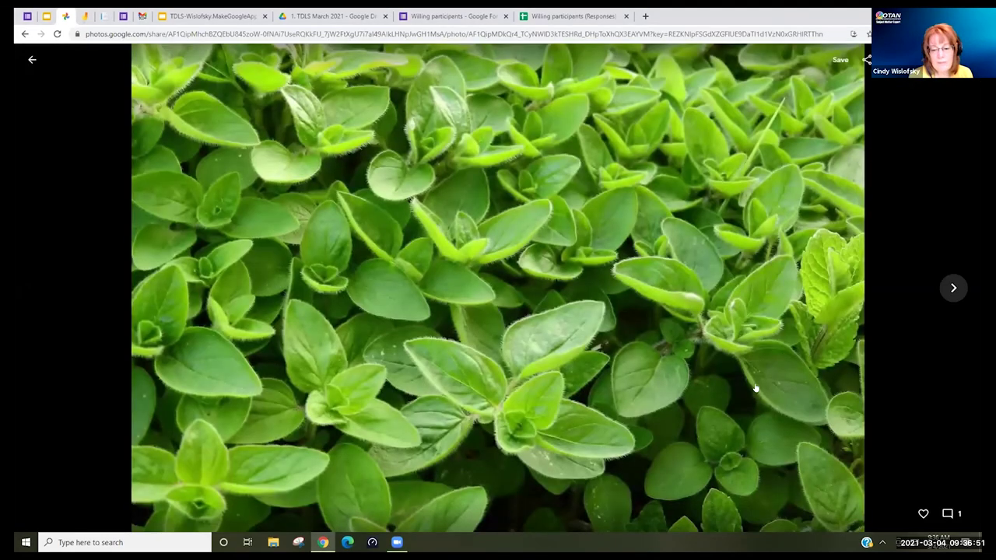
click(950, 288)
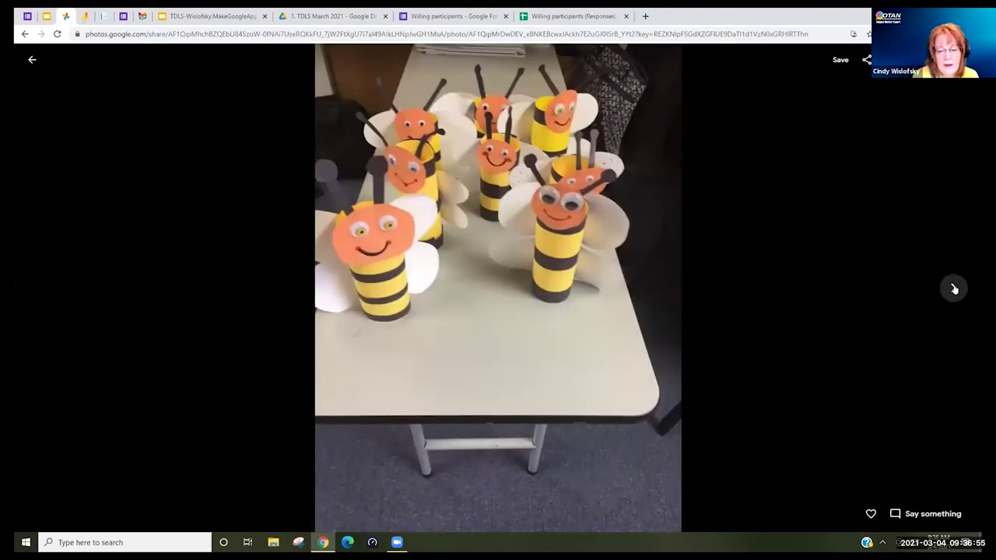
click(32, 61)
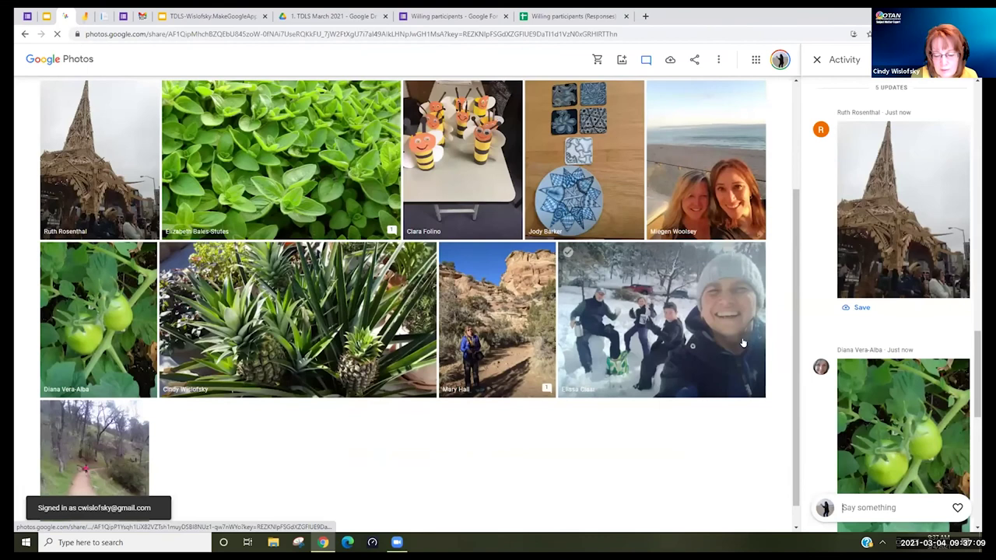
- Examine the participants' newly added photos throughout the Free Time Activities or Hobbies album
scroll(743, 343, down, 1)
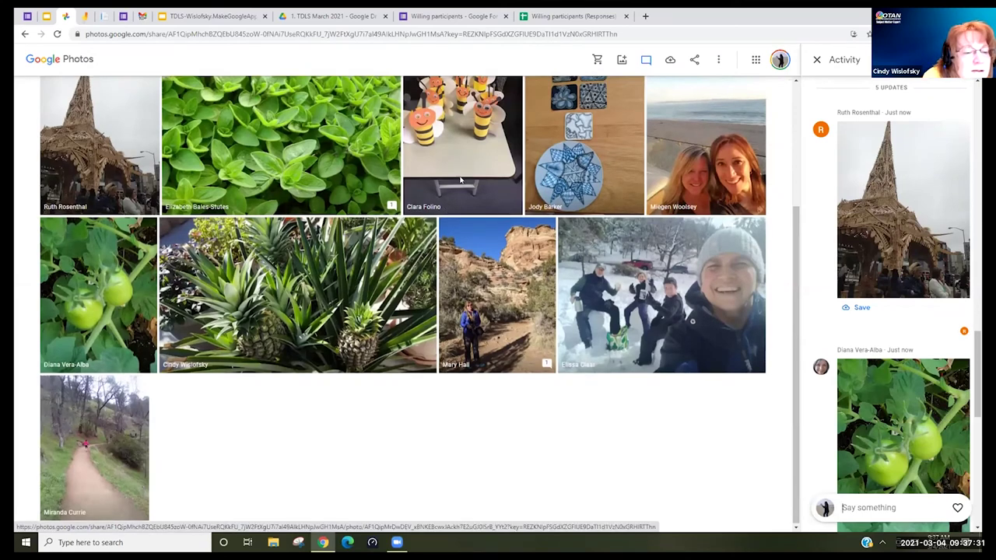
scroll(467, 195, up, 2)
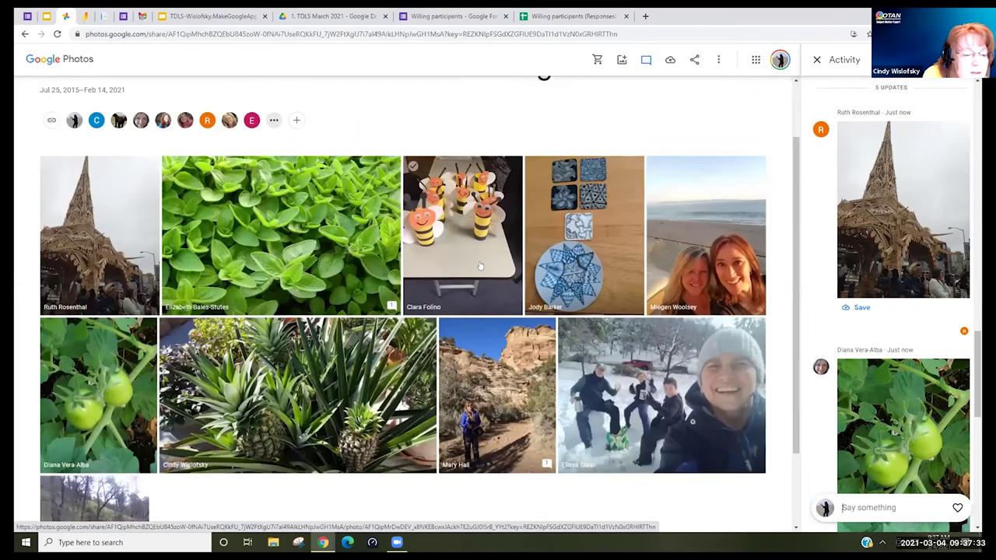
scroll(480, 266, down, 2)
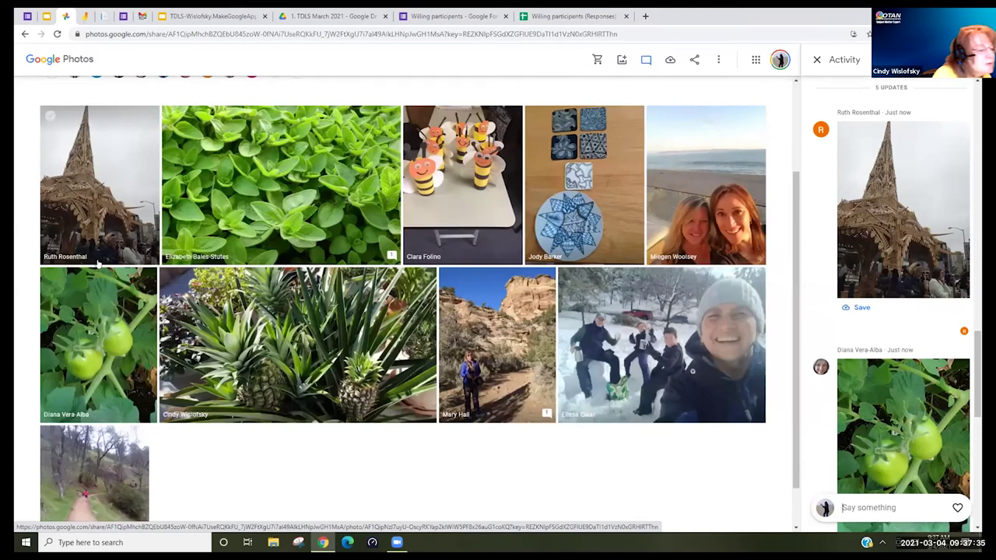
scroll(117, 218, up, 1)
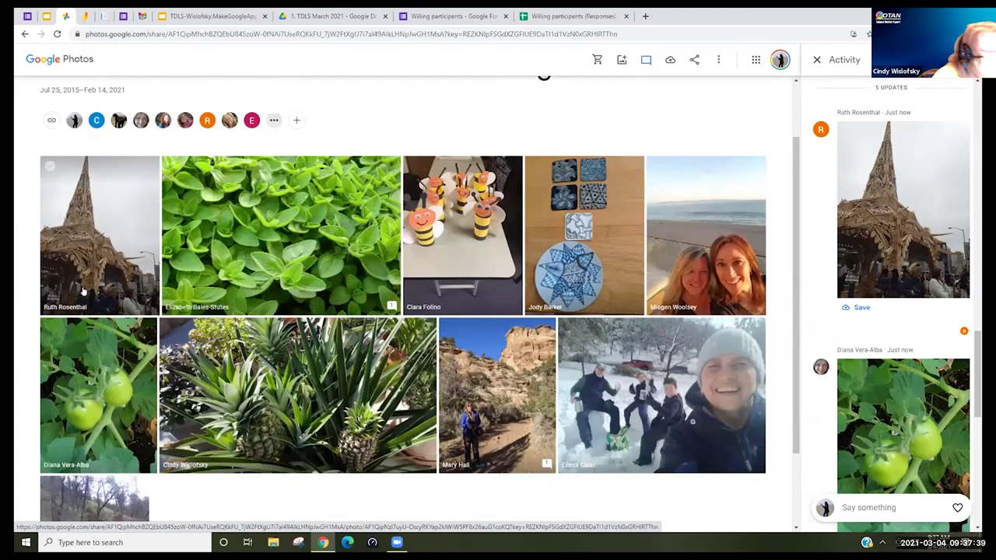
- Refresh the album, view the green-leaf photo and the multilingual Hello image at full size, and return to the album
click(559, 397)
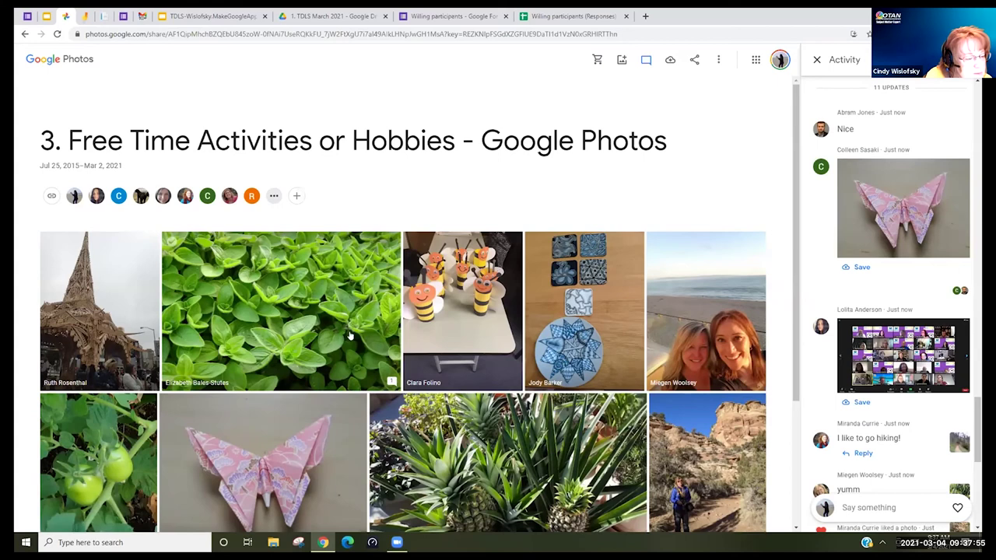
click(319, 303)
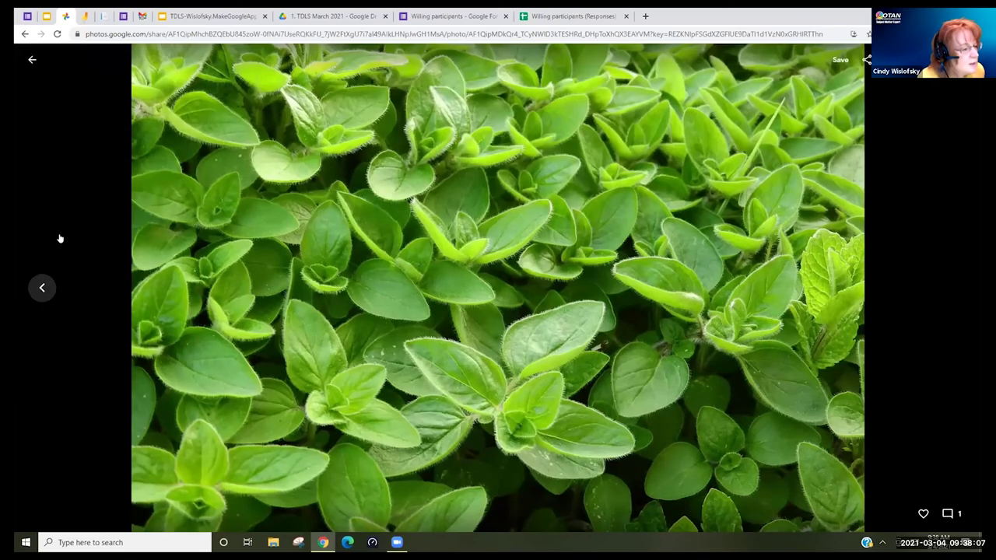
click(43, 289)
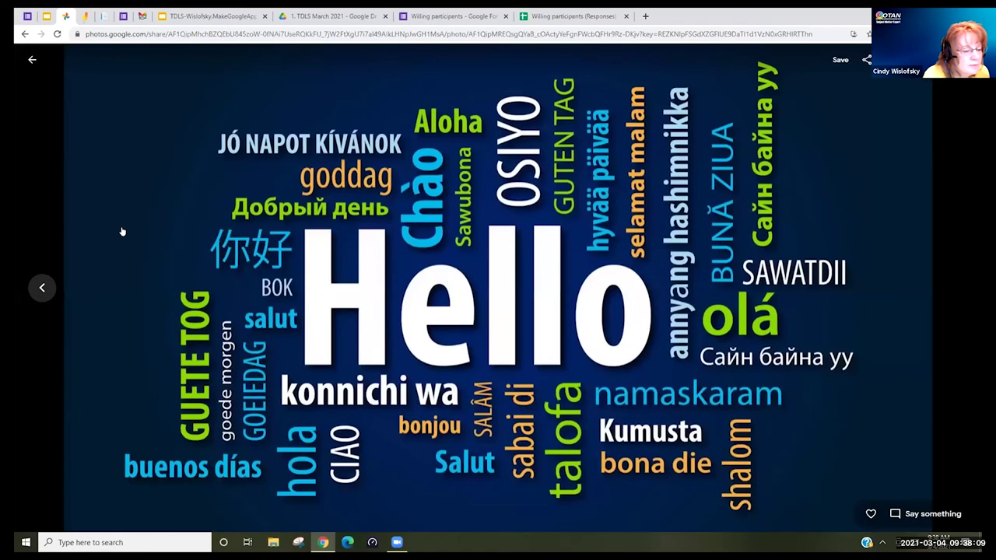
click(34, 62)
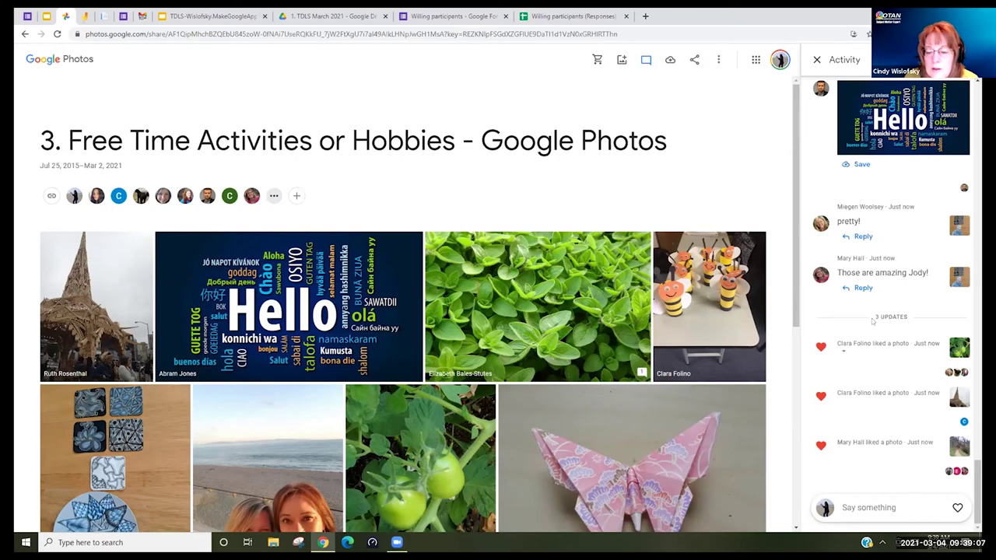
- Review the participants' comments and likes in the album's activity feed, and look through the photos to the last row
scroll(875, 296, up, 1)
scroll(891, 393, down, 1)
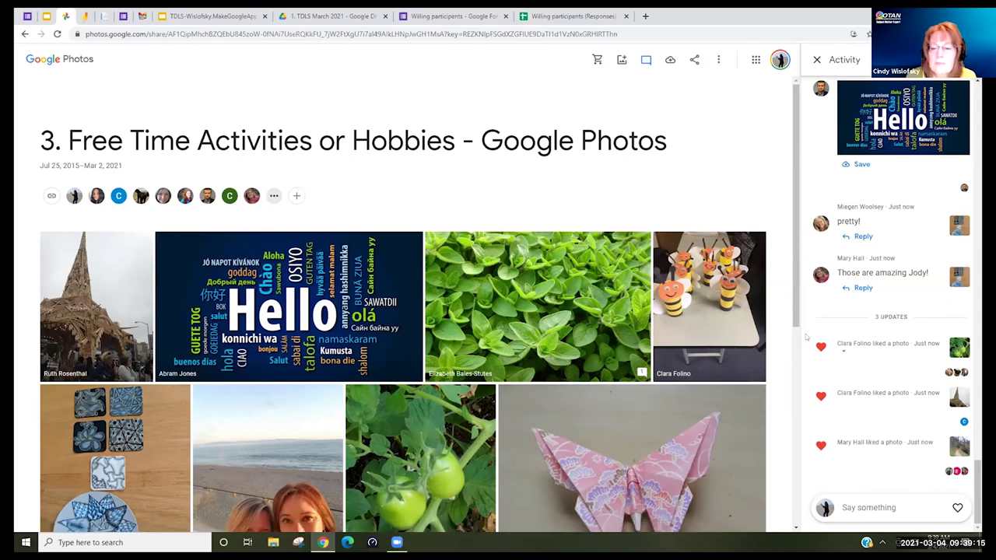
scroll(809, 342, up, 3)
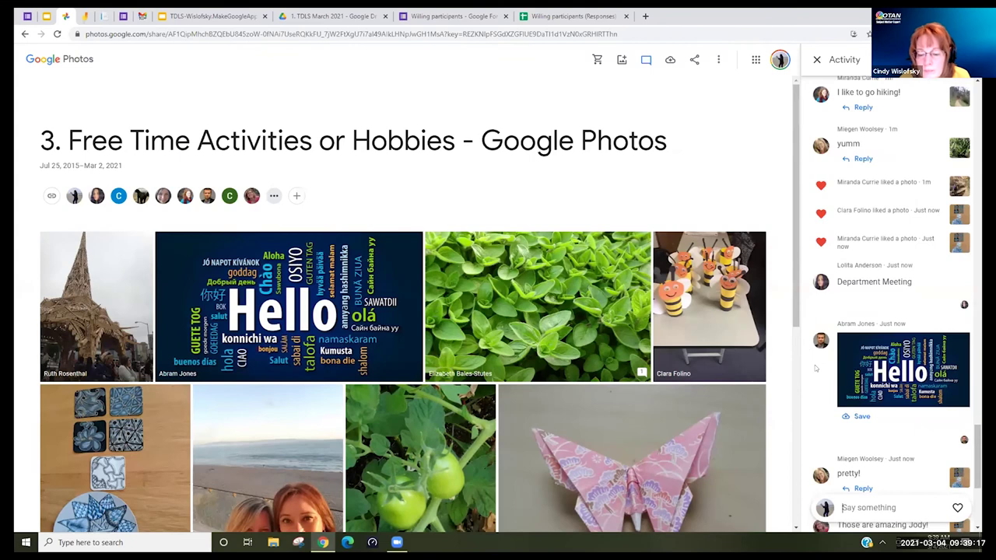
scroll(815, 365, up, 1)
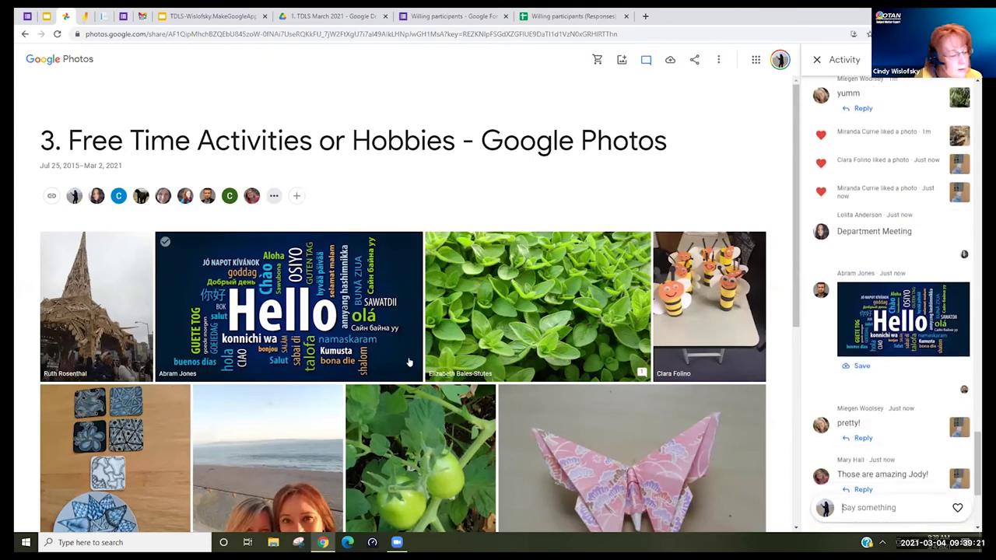
scroll(225, 231, down, 4)
scroll(224, 230, down, 1)
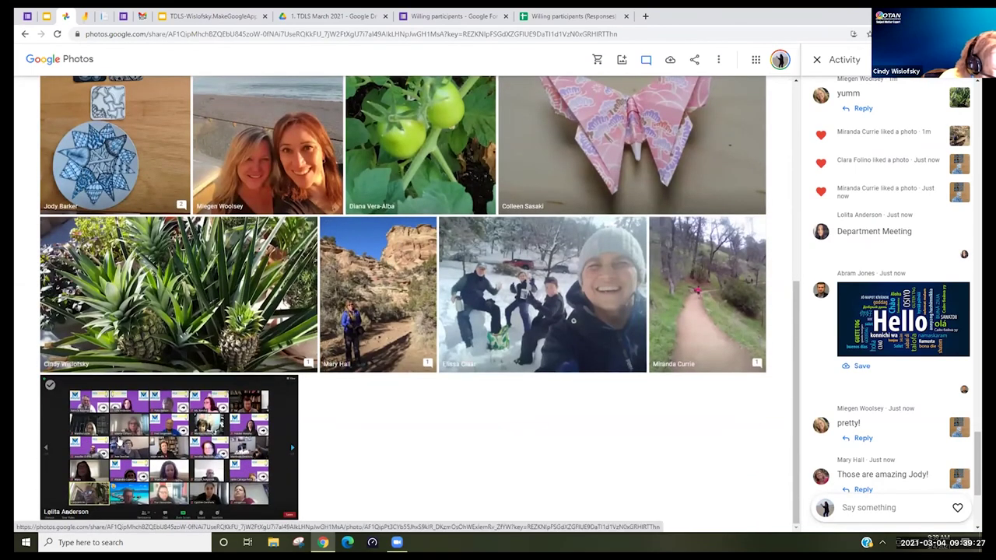
- Reload the hobbies album and examine all participant photos from the first row to the last and back
click(57, 34)
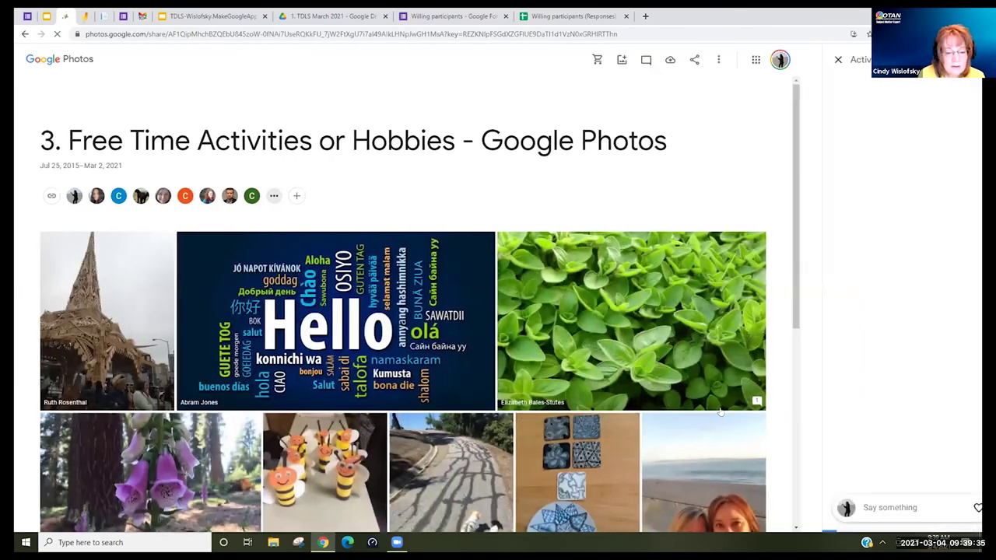
scroll(700, 421, down, 5)
scroll(720, 413, down, 2)
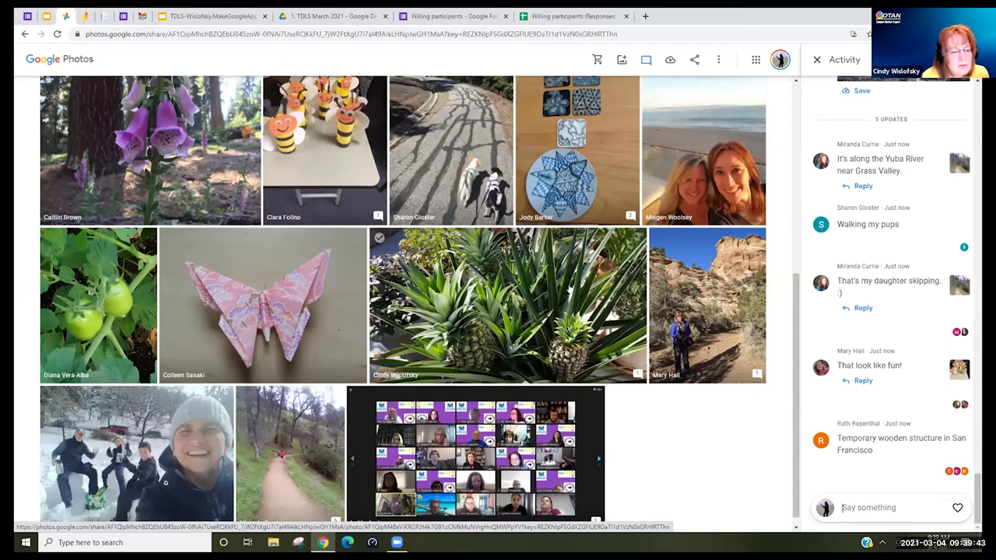
scroll(560, 308, down, 1)
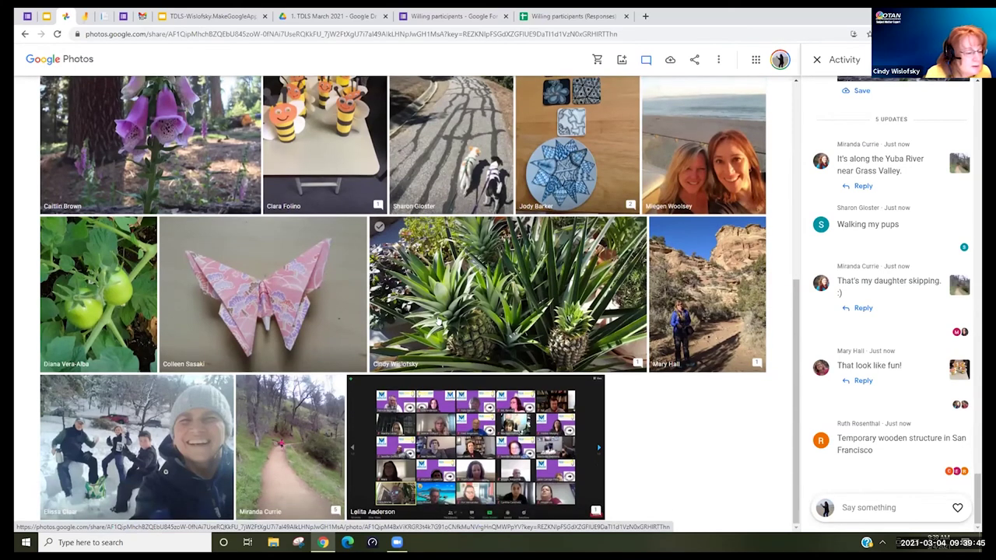
scroll(623, 288, up, 4)
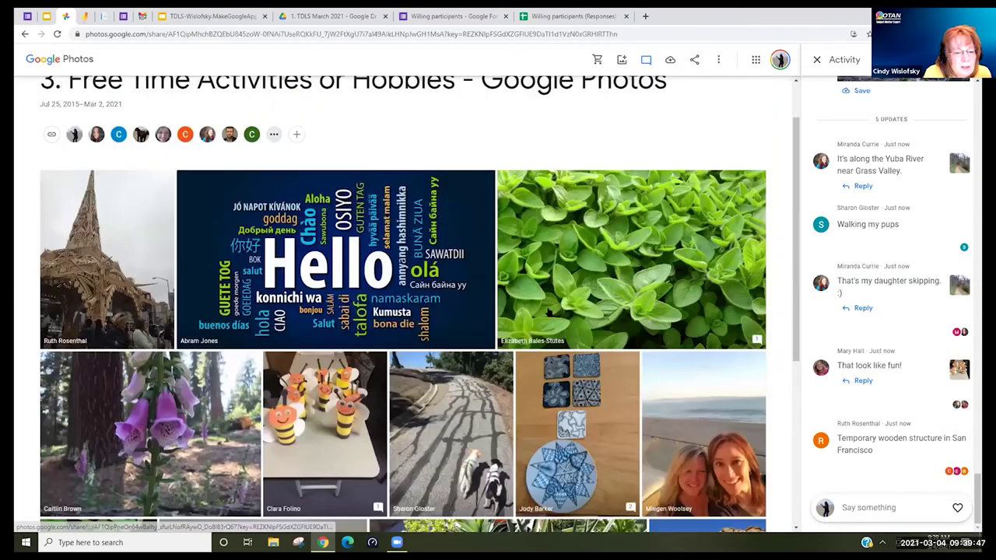
scroll(623, 288, down, 4)
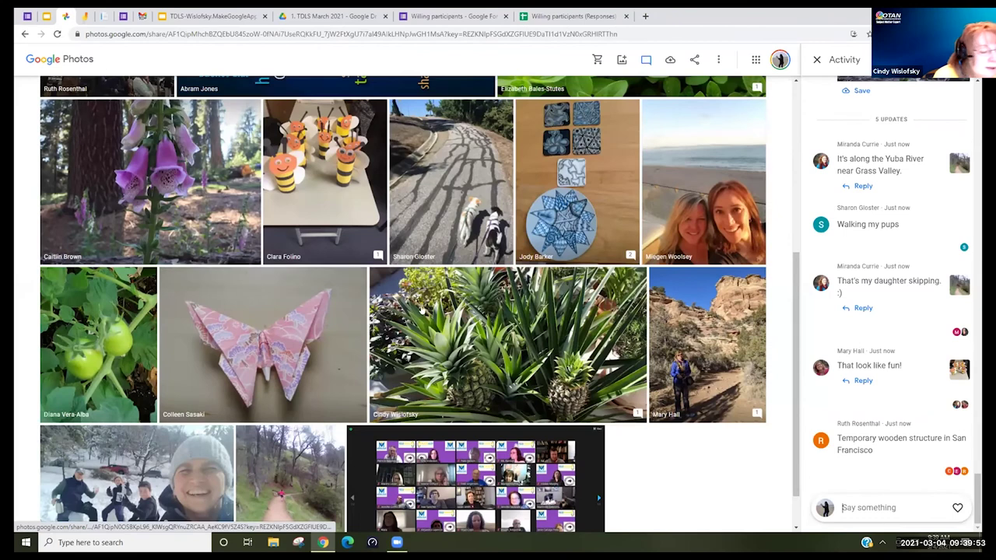
scroll(350, 288, down, 1)
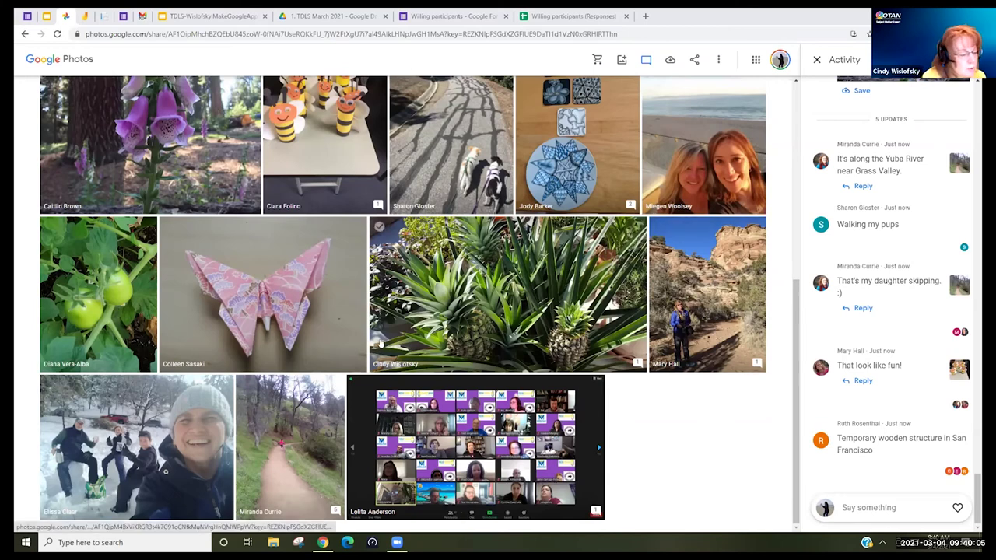
scroll(380, 344, up, 1)
scroll(367, 337, up, 2)
scroll(321, 182, up, 2)
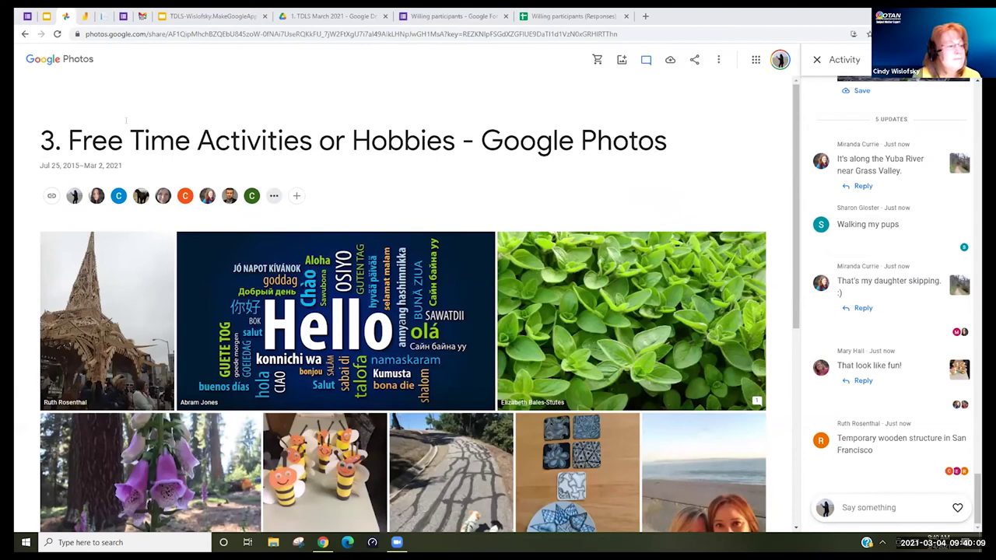
- Refresh the hobbies album once more and close its activity feed
click(440, 359)
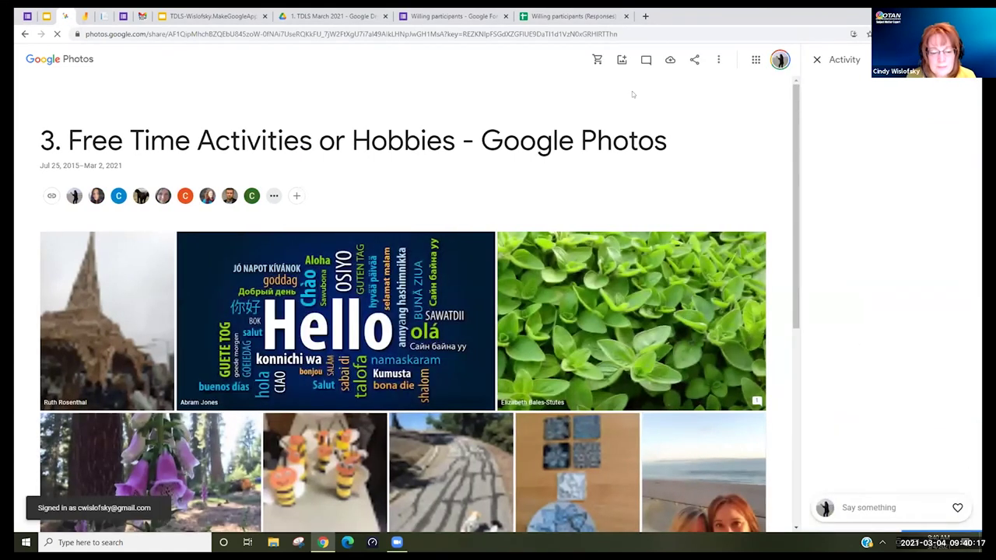
click(816, 60)
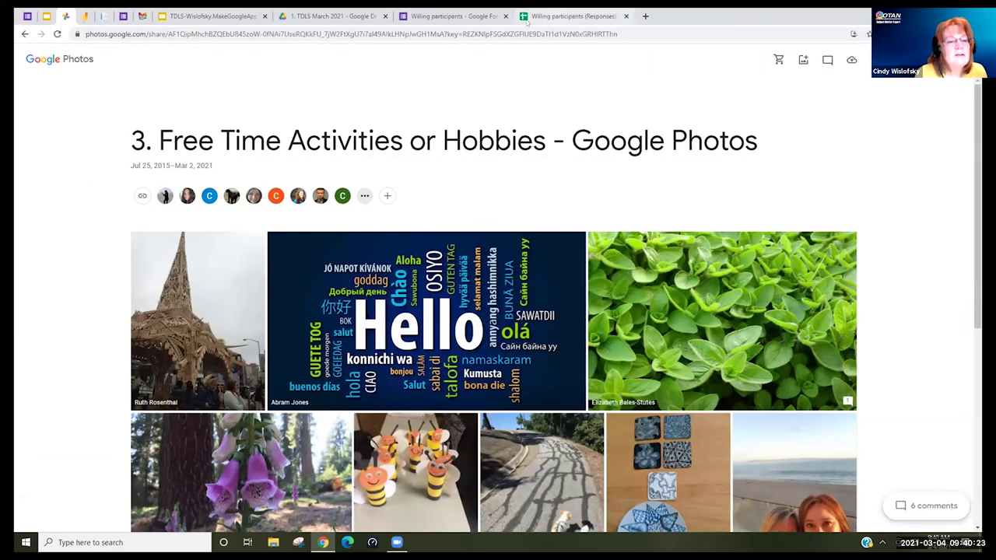
- Switch to the workshop presentation in Google Slides and place the cursor in the instruction text of the Google Photos - Demo 3 slide
click(219, 21)
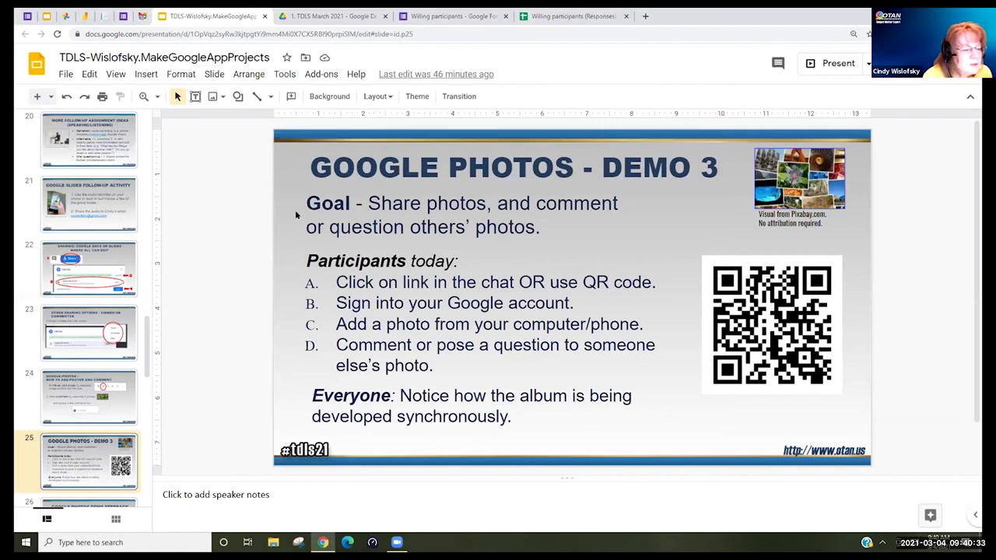
click(608, 239)
key(Down)
key(Down)
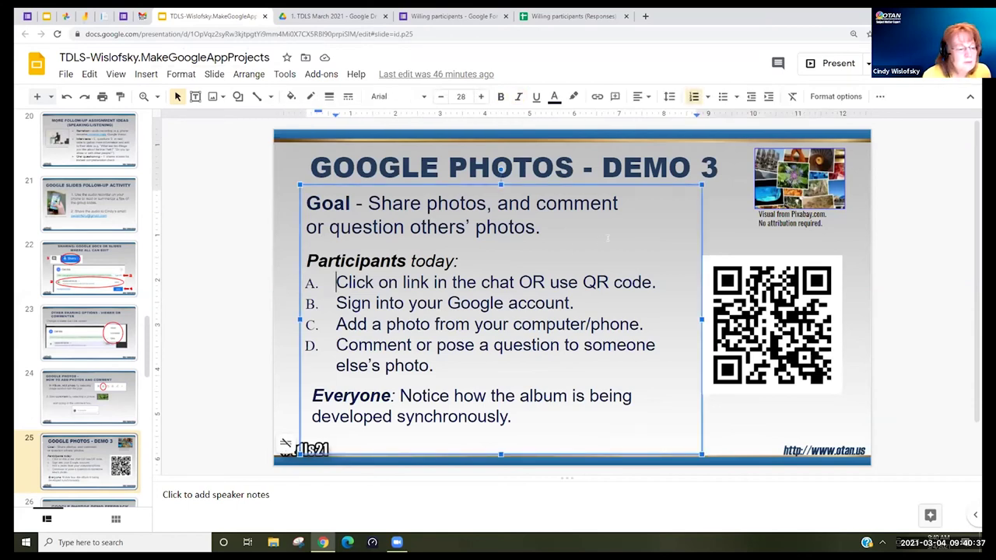
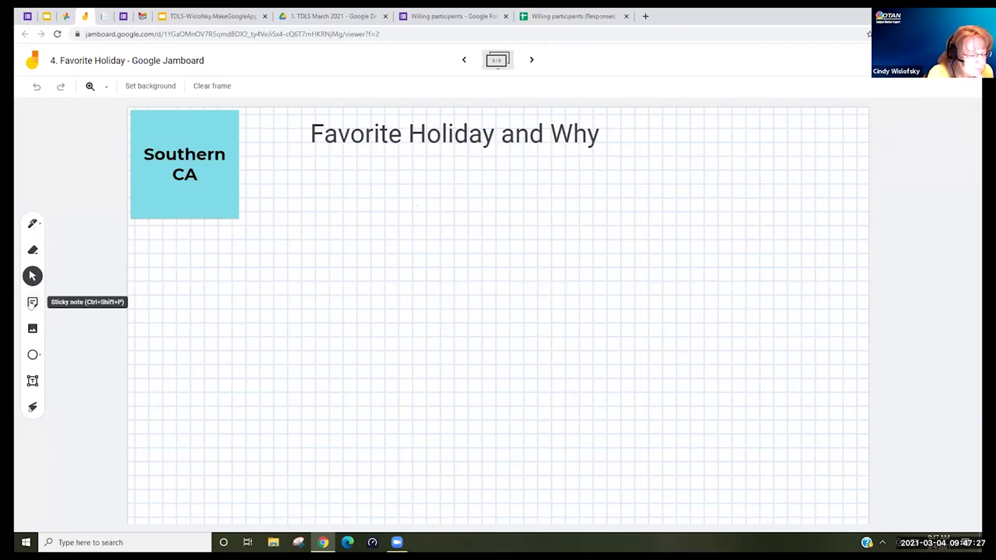
- Add a green sticky note reading "New Years, I love the hats!" to the Southern CA frame
click(31, 304)
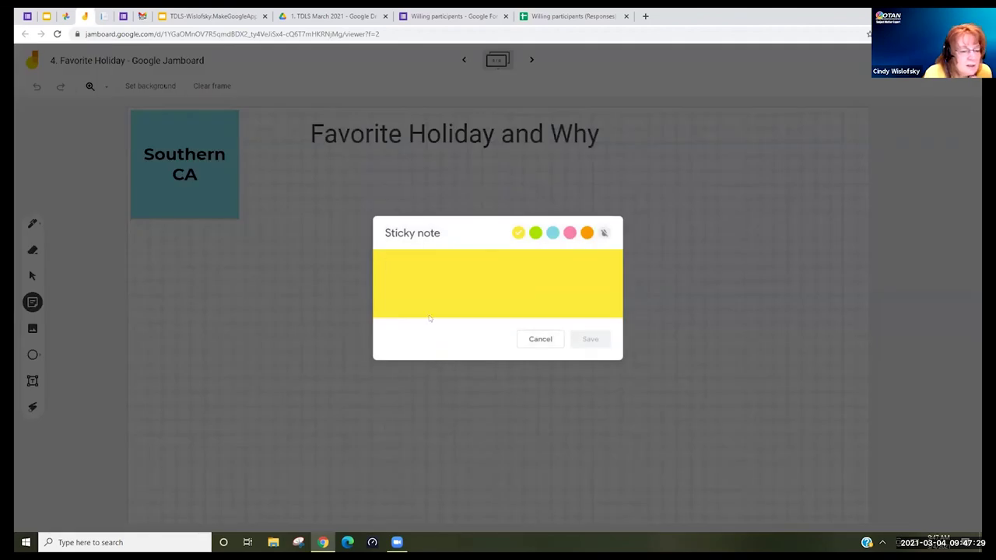
click(536, 233)
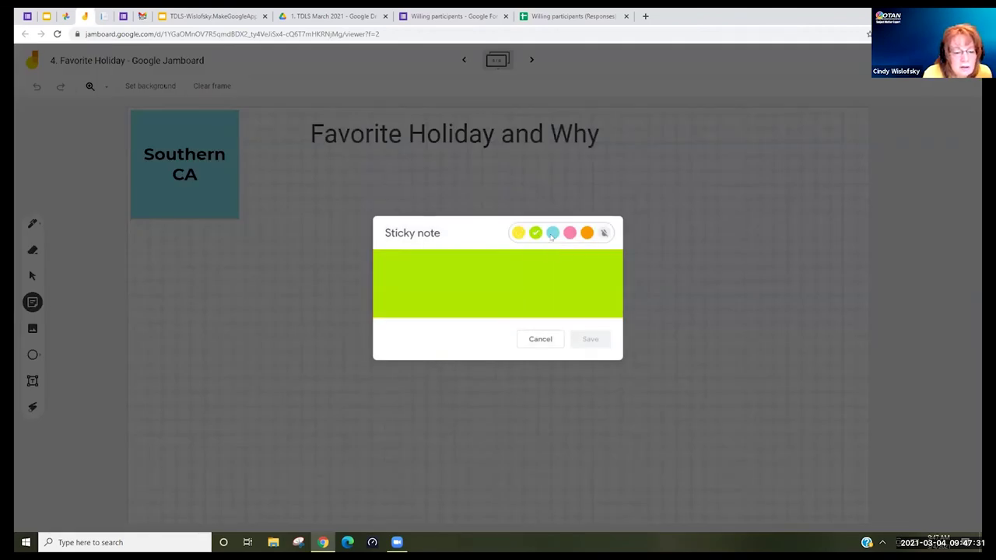
click(552, 234)
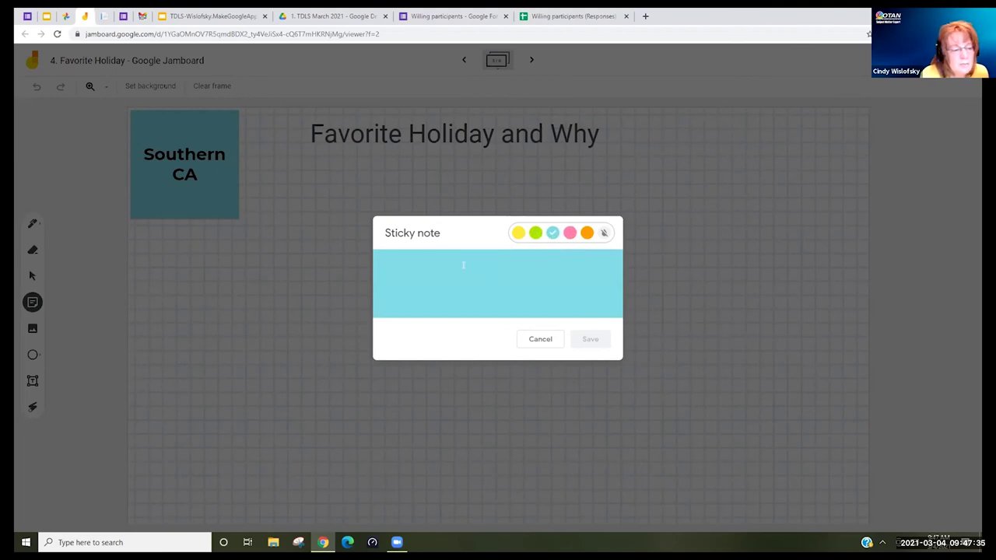
click(536, 233)
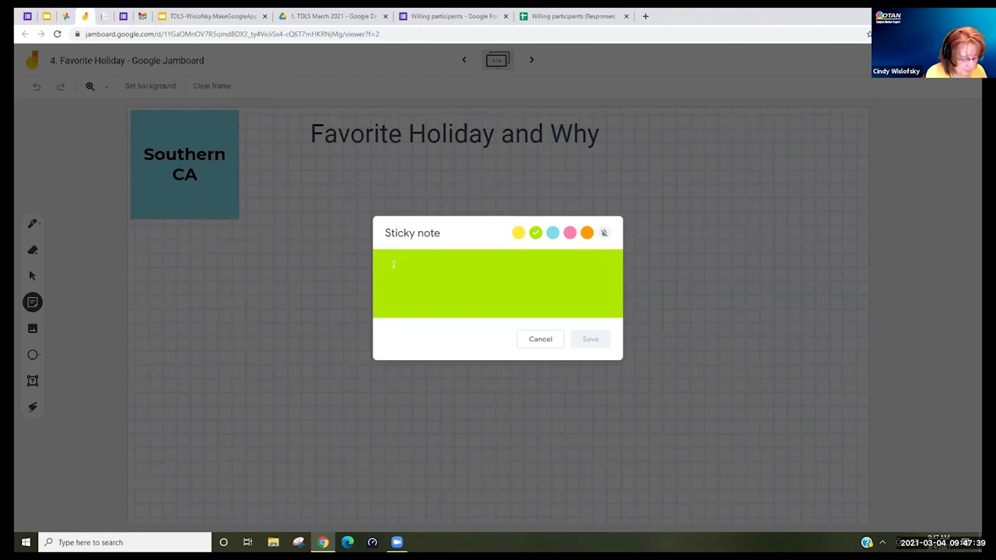
text(New Years)
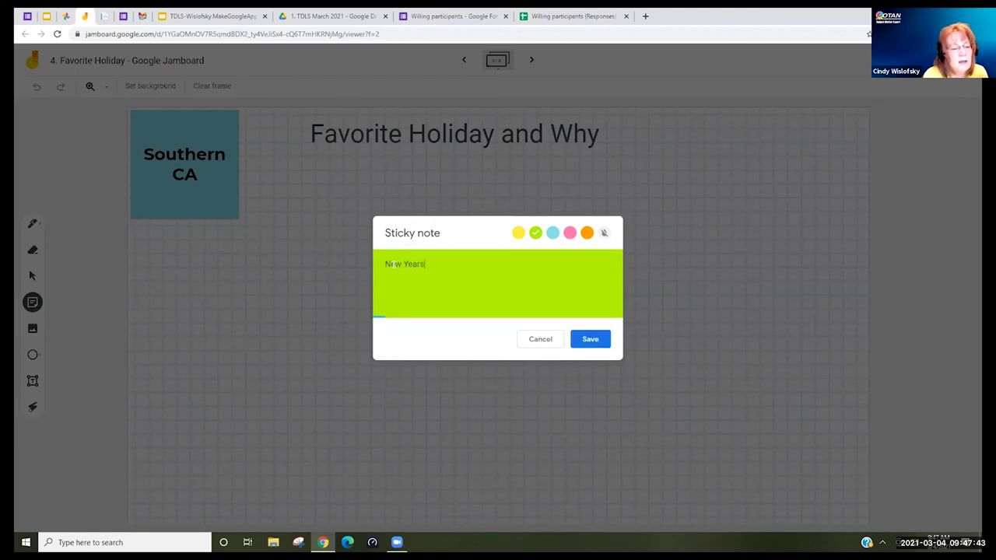
text(, I love the hat)
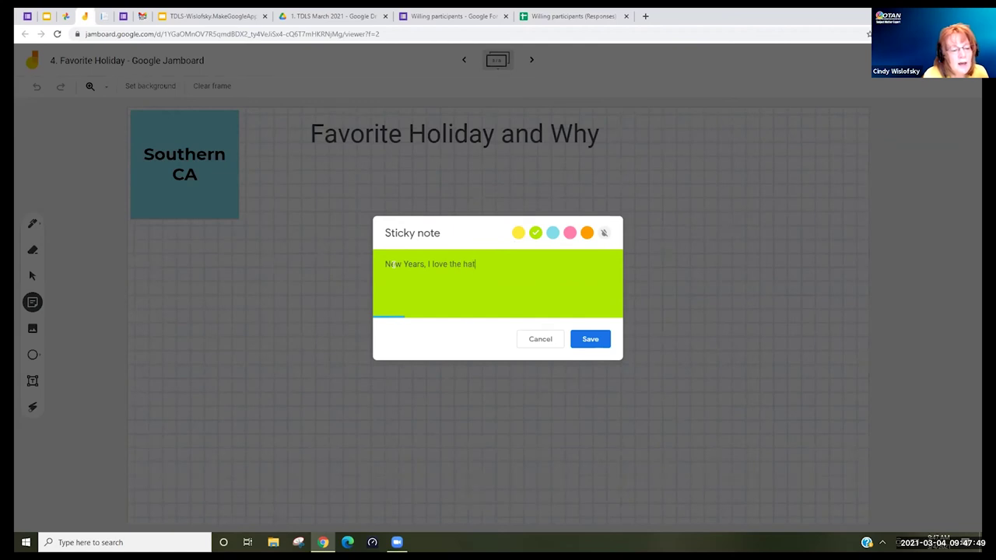
text(s!)
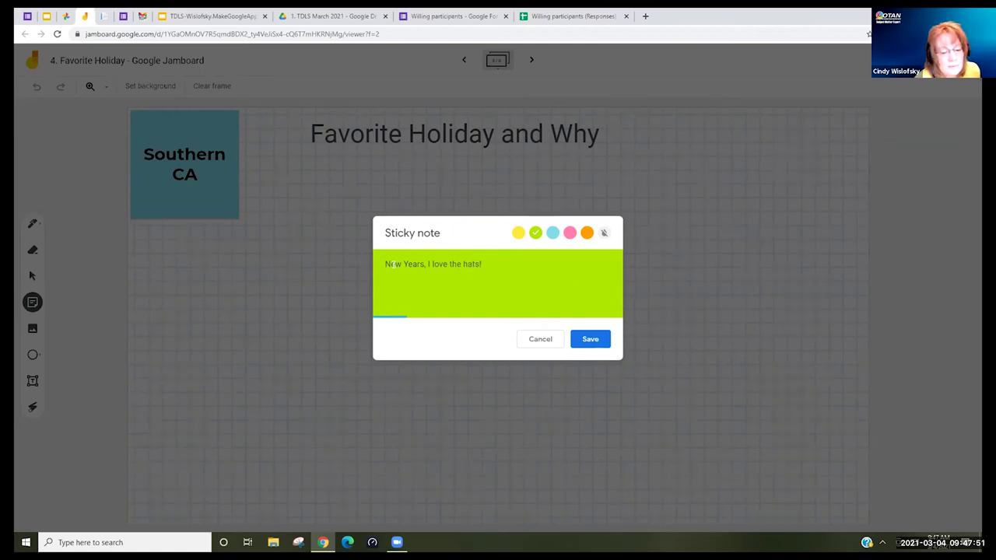
click(590, 339)
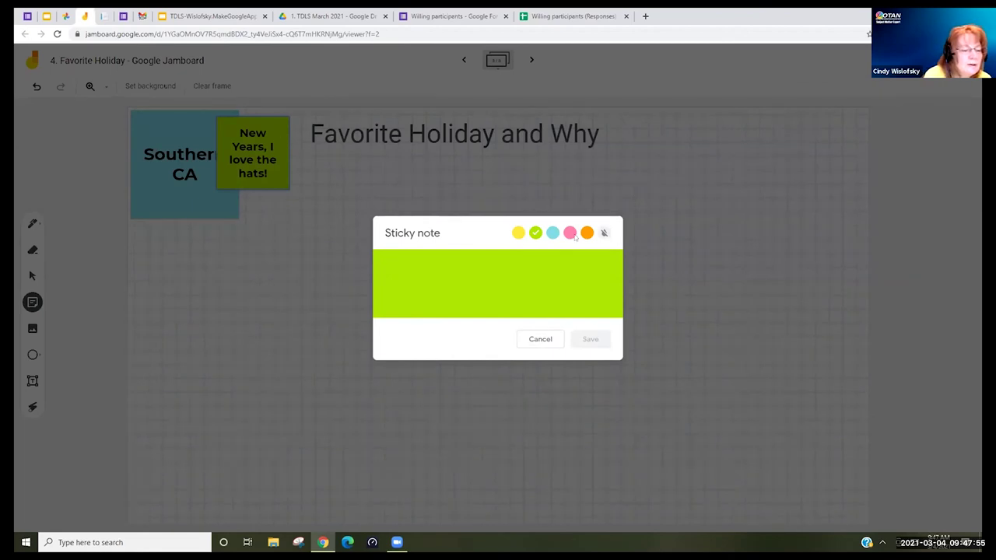
- Dismiss the blank sticky note and move the New Years note off the Southern CA label to the space below the title
click(540, 339)
drag(261, 127, 317, 181)
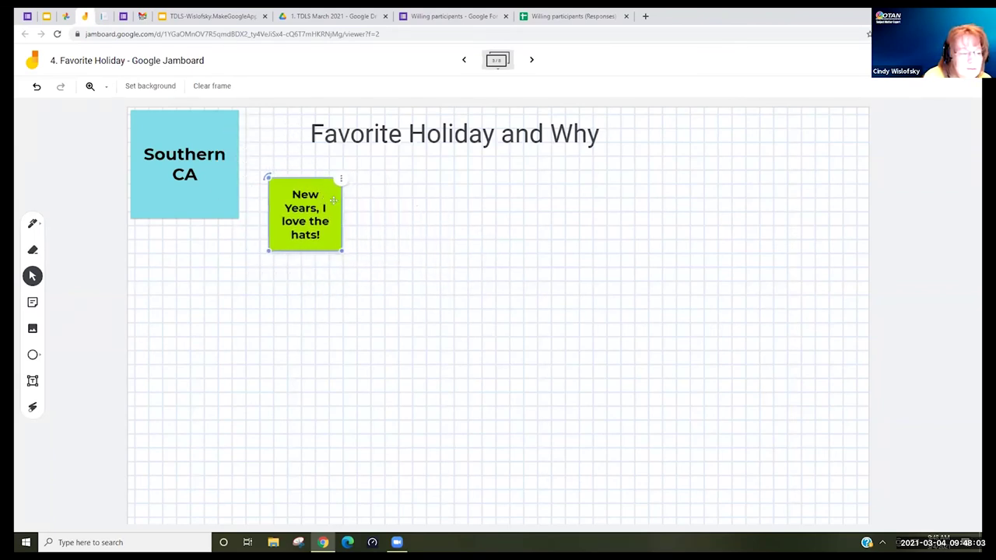
click(358, 267)
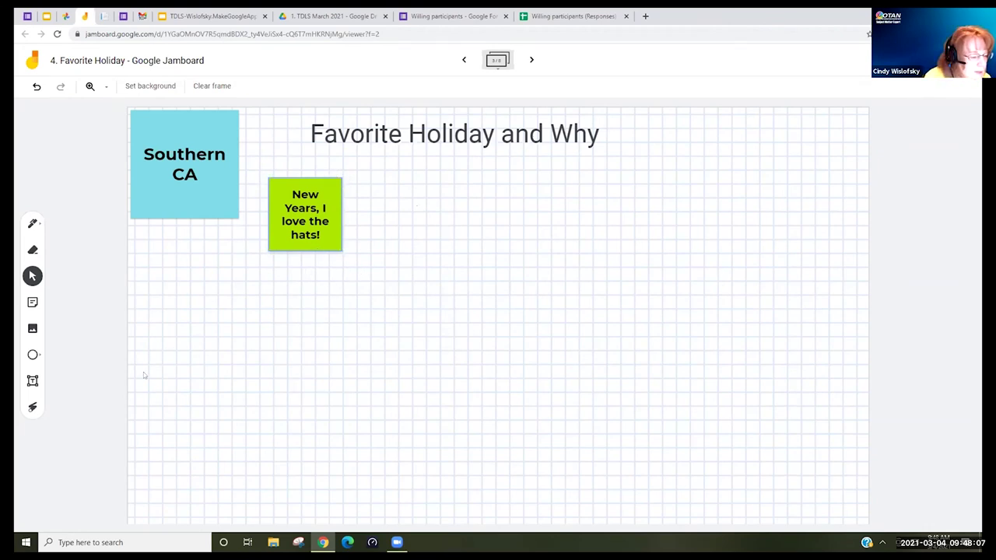
- Go back to the Northern CA frame and select the Jamboard's web address for sharing
click(464, 60)
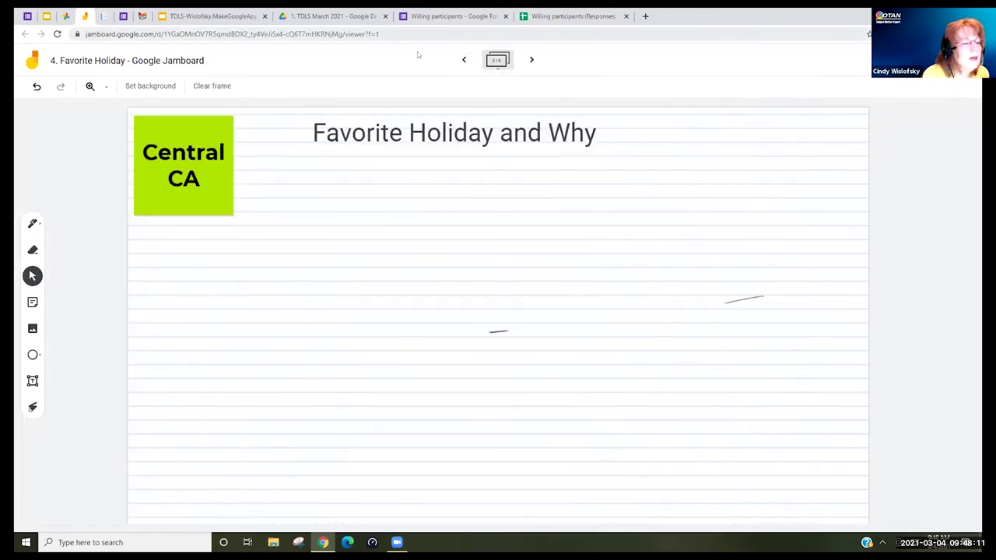
click(464, 60)
click(318, 35)
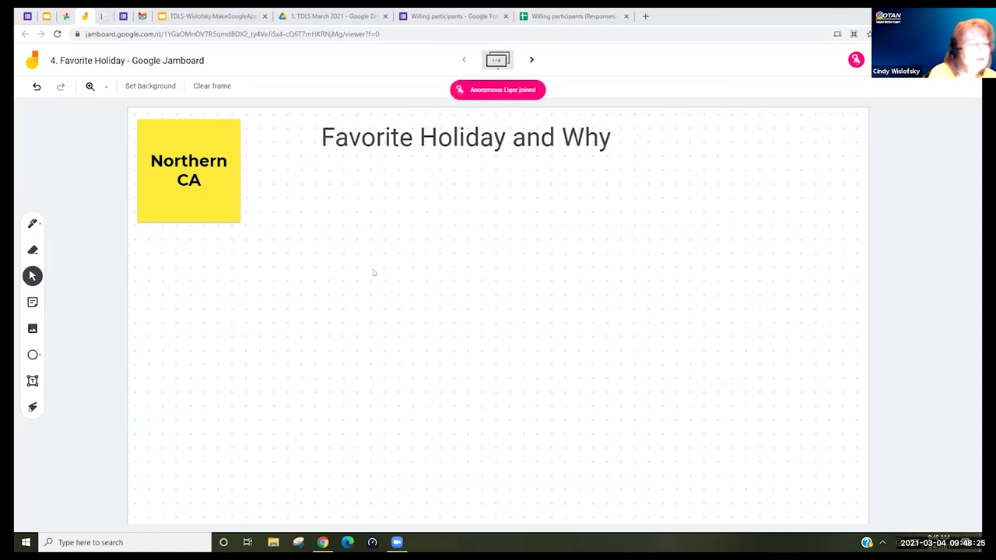
- Check the Central CA and Southern CA frames for participant notes and return to the Northern CA frame
click(531, 60)
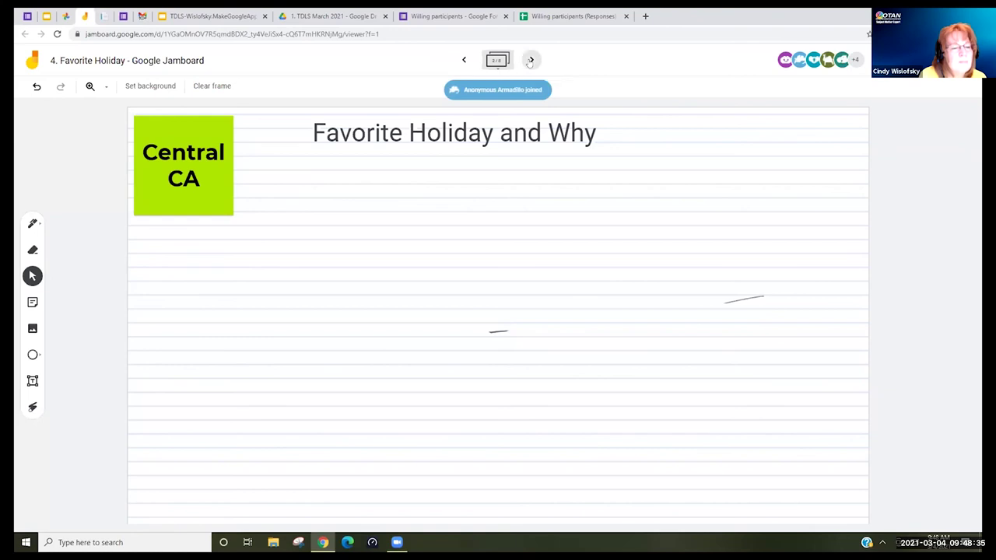
click(531, 61)
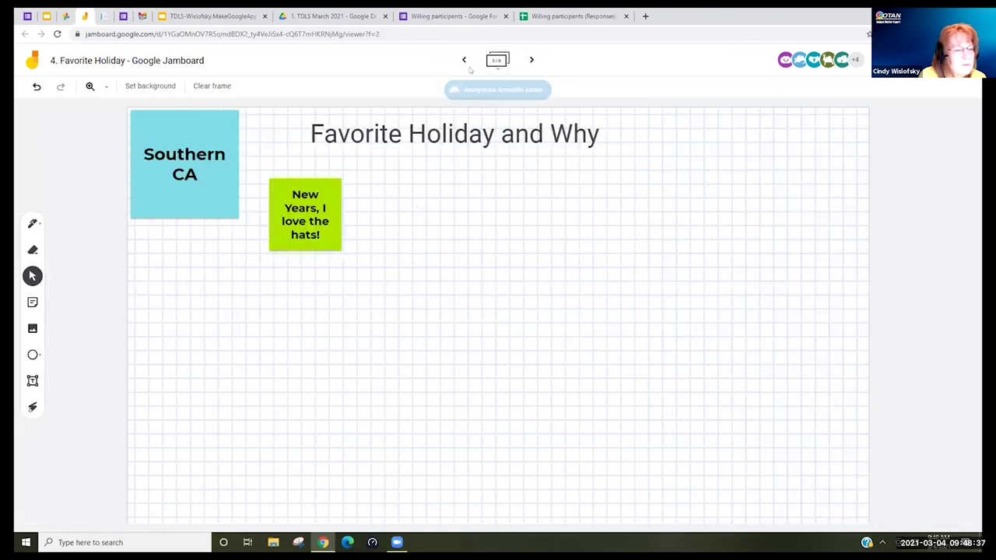
click(464, 61)
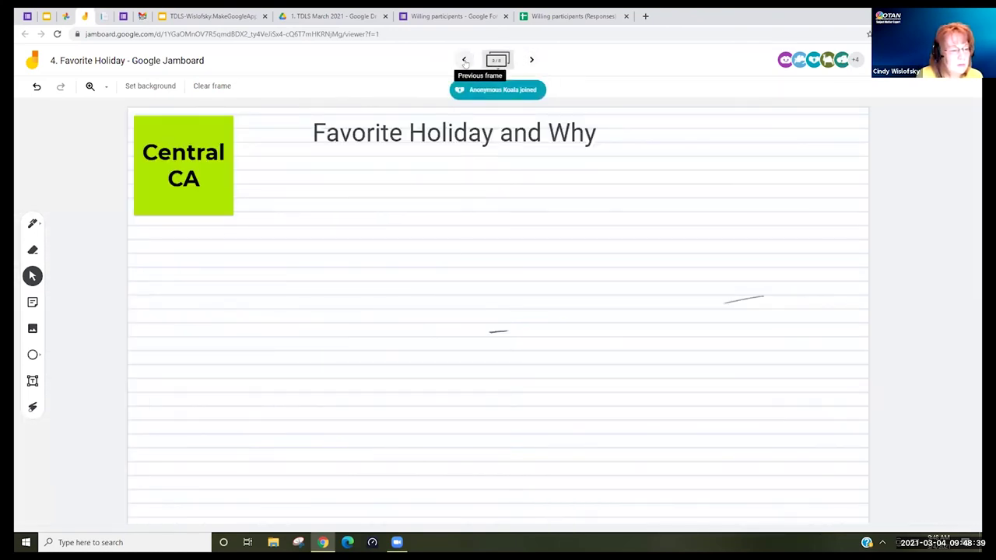
click(465, 61)
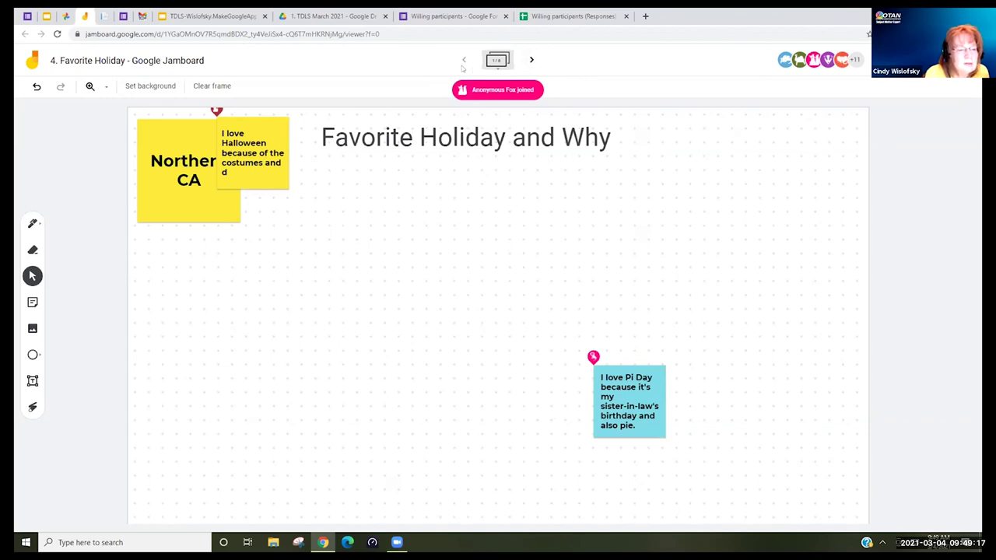
- Spread the participants' Easter, Halloween and Christmas notes in a row below the title, clear of the Northern CA label
drag(275, 177, 686, 242)
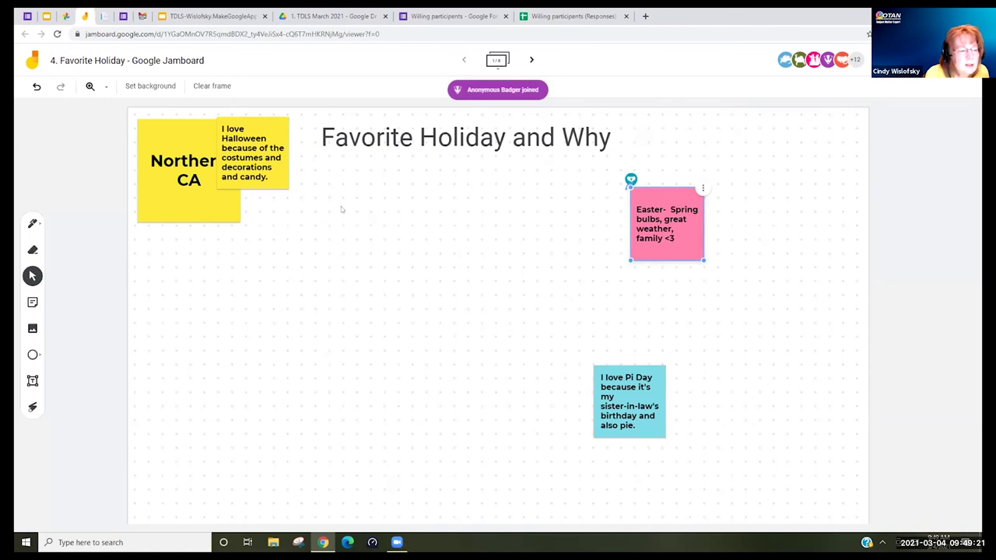
drag(281, 179, 598, 253)
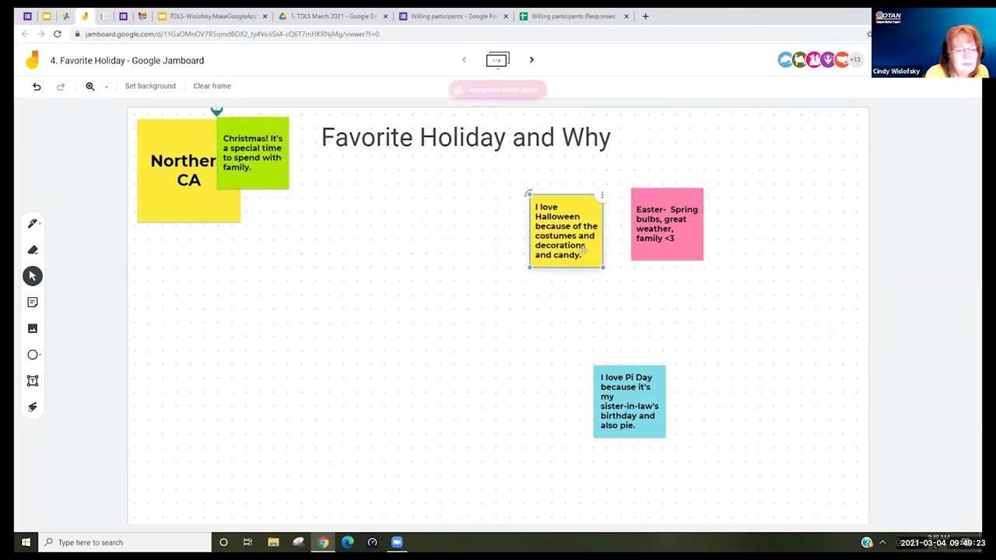
drag(263, 167, 448, 234)
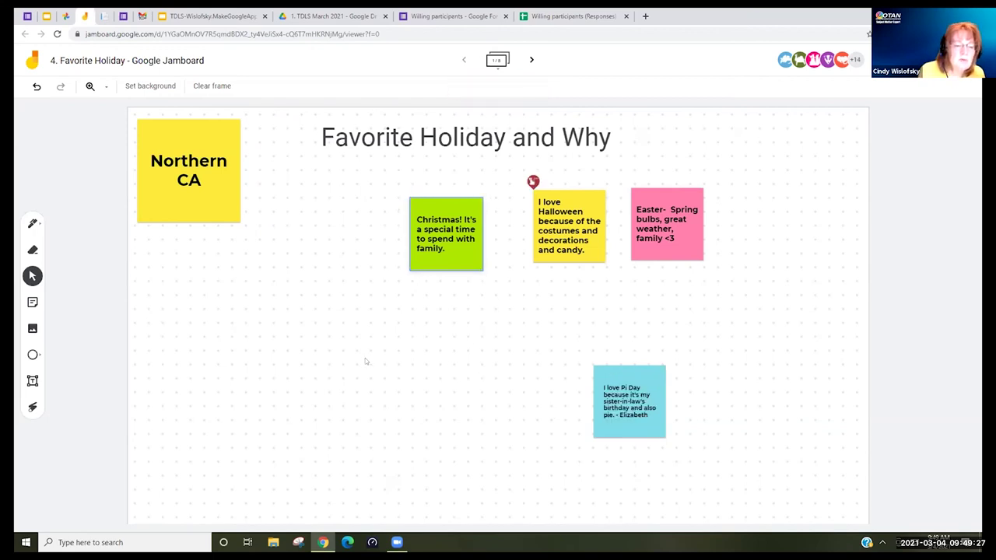
- Review the Central CA and Southern CA frames, reload the Jamboard and go back to its first frame
click(533, 60)
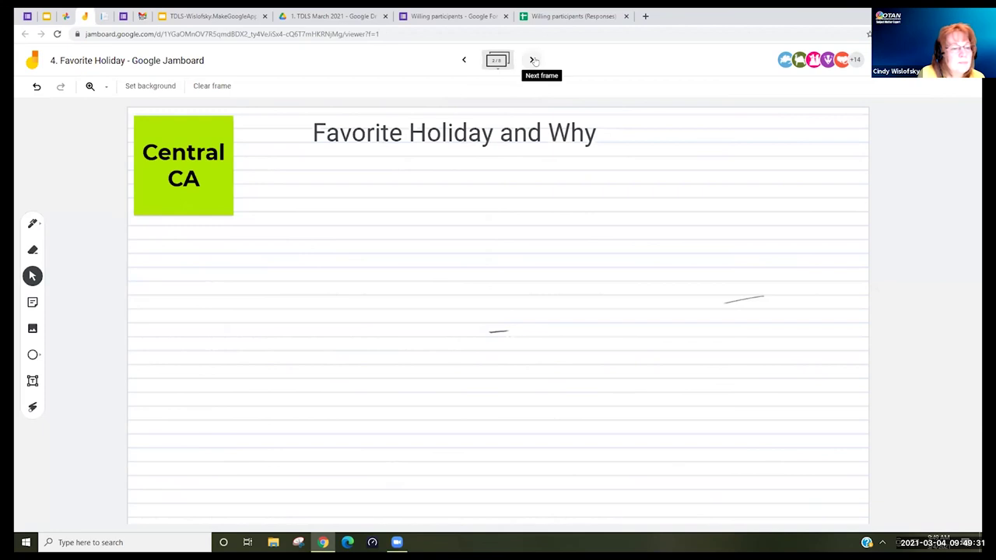
click(533, 60)
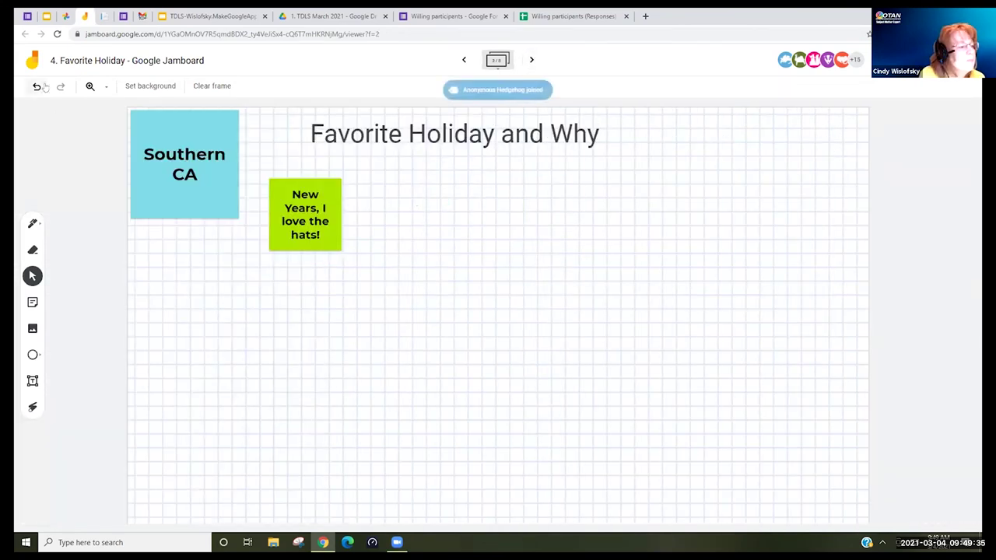
click(57, 36)
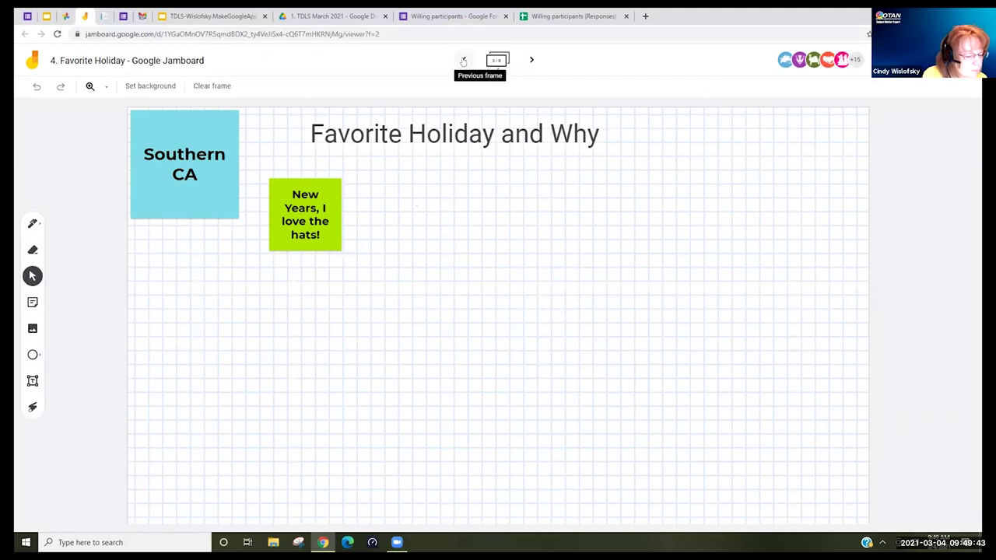
click(463, 61)
click(463, 61)
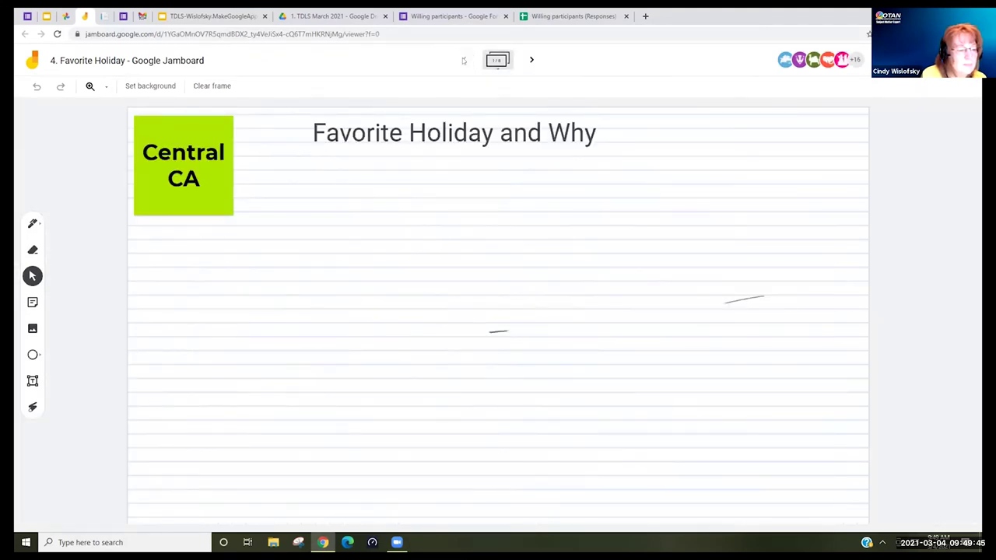